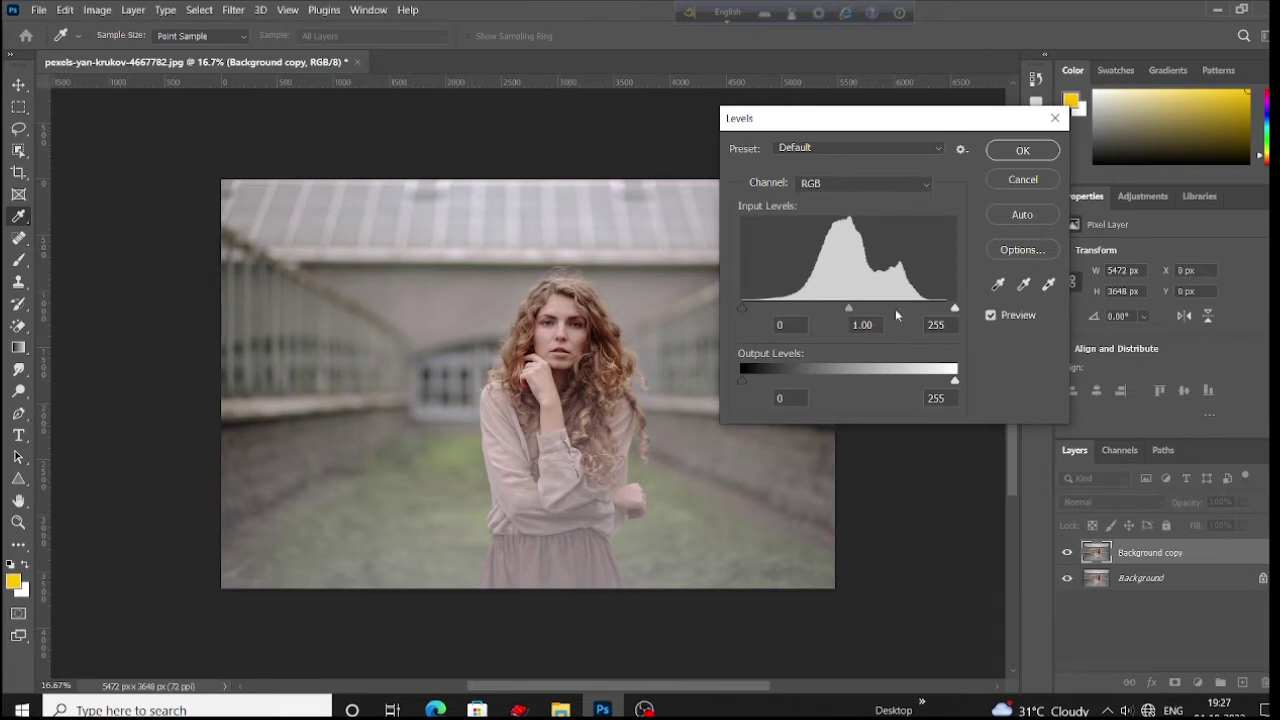
- In Levels, set the RGB white input to 243 and the red channel's black and white inputs to 50 and 224
left_click_drag(956, 309, 944, 309)
left_click(891, 177)
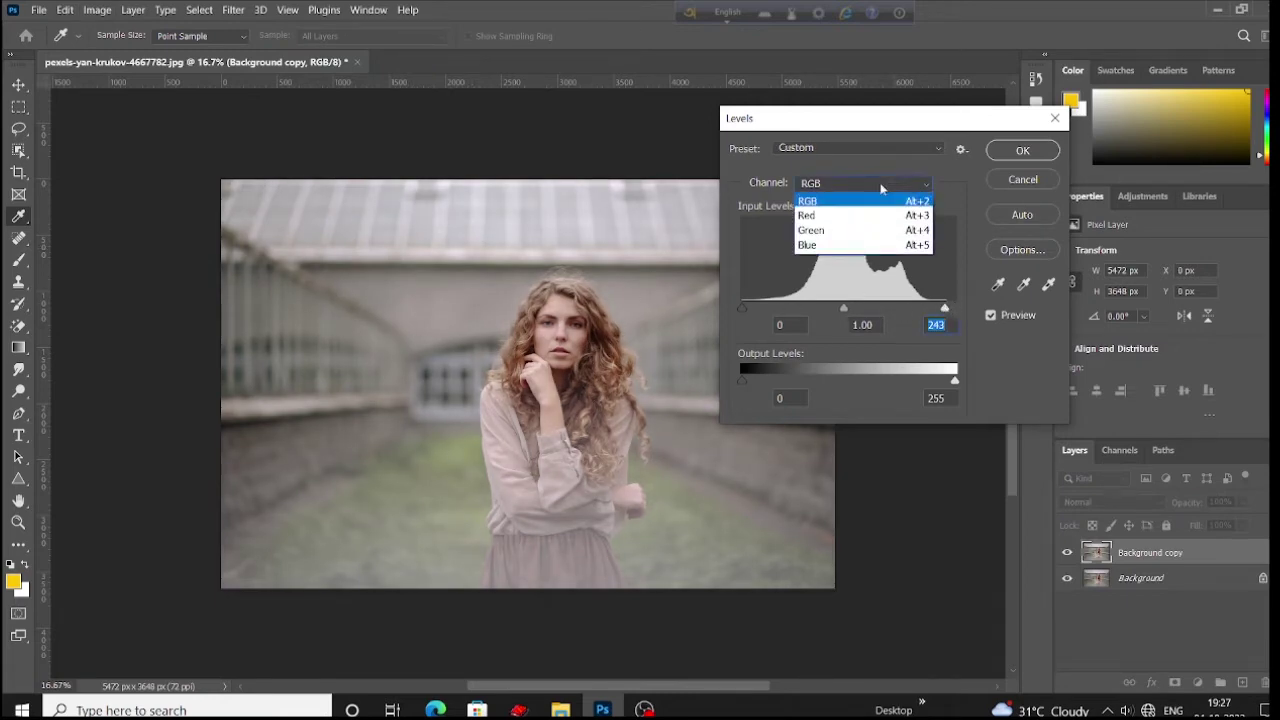
left_click(884, 192)
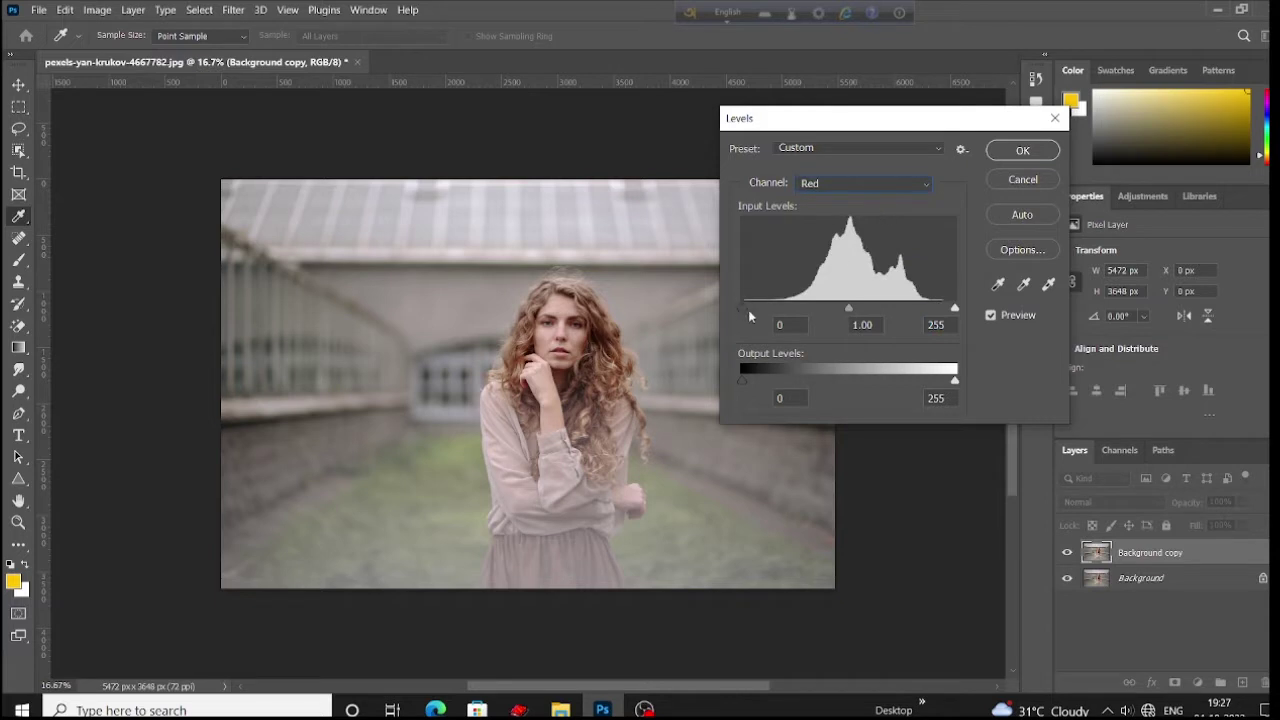
left_click_drag(744, 310, 777, 306)
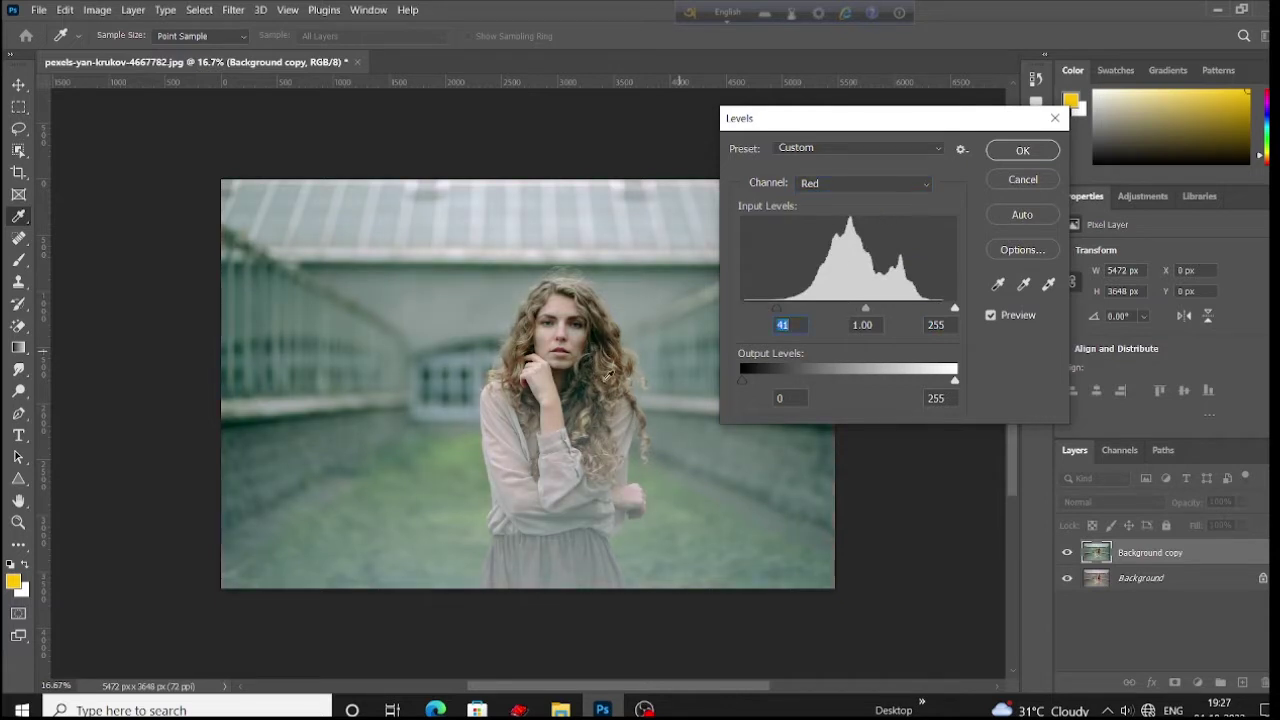
left_click_drag(955, 310, 928, 310)
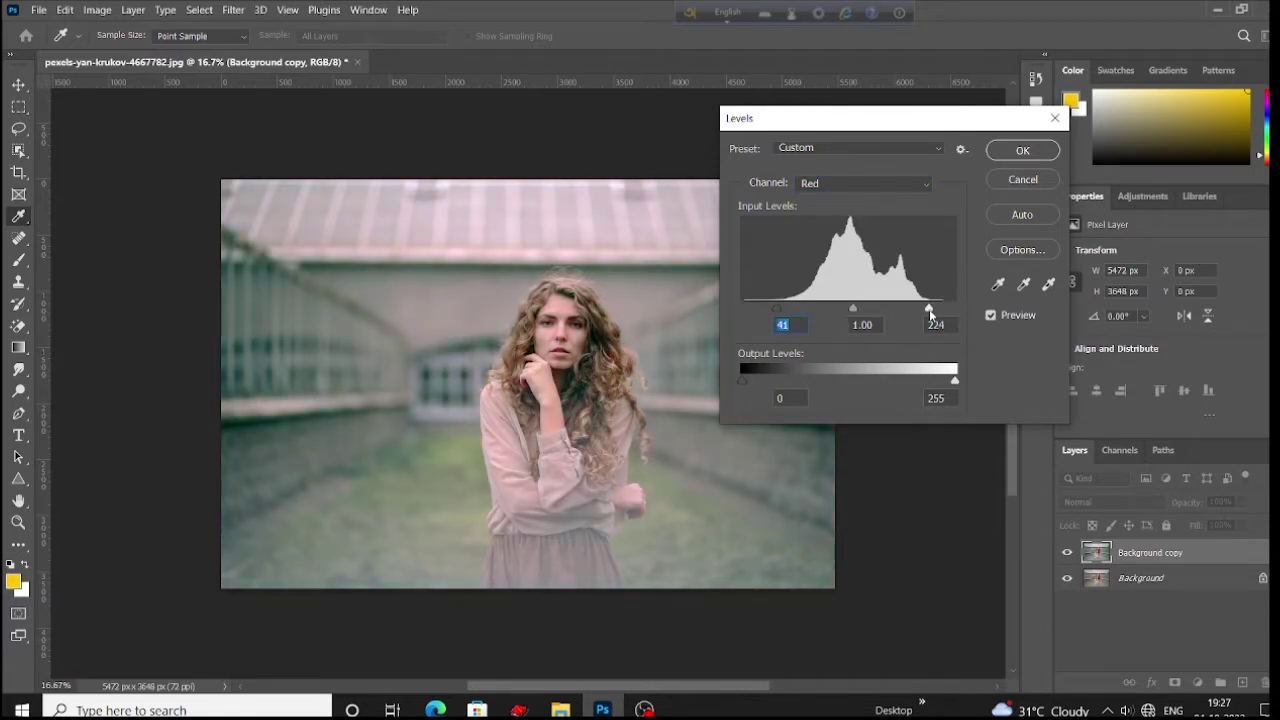
left_click_drag(783, 309, 789, 305)
- Raise the green channel's black input slightly and lower its white input in Levels
left_click(839, 184)
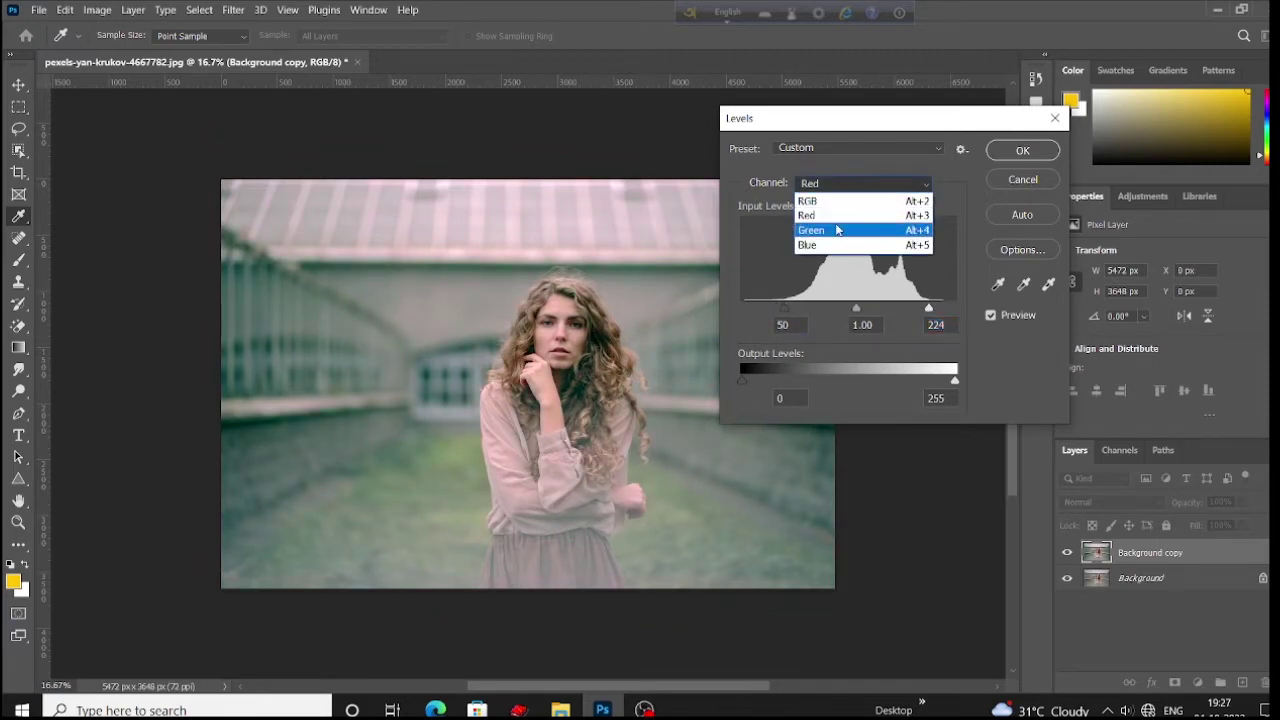
left_click(836, 228)
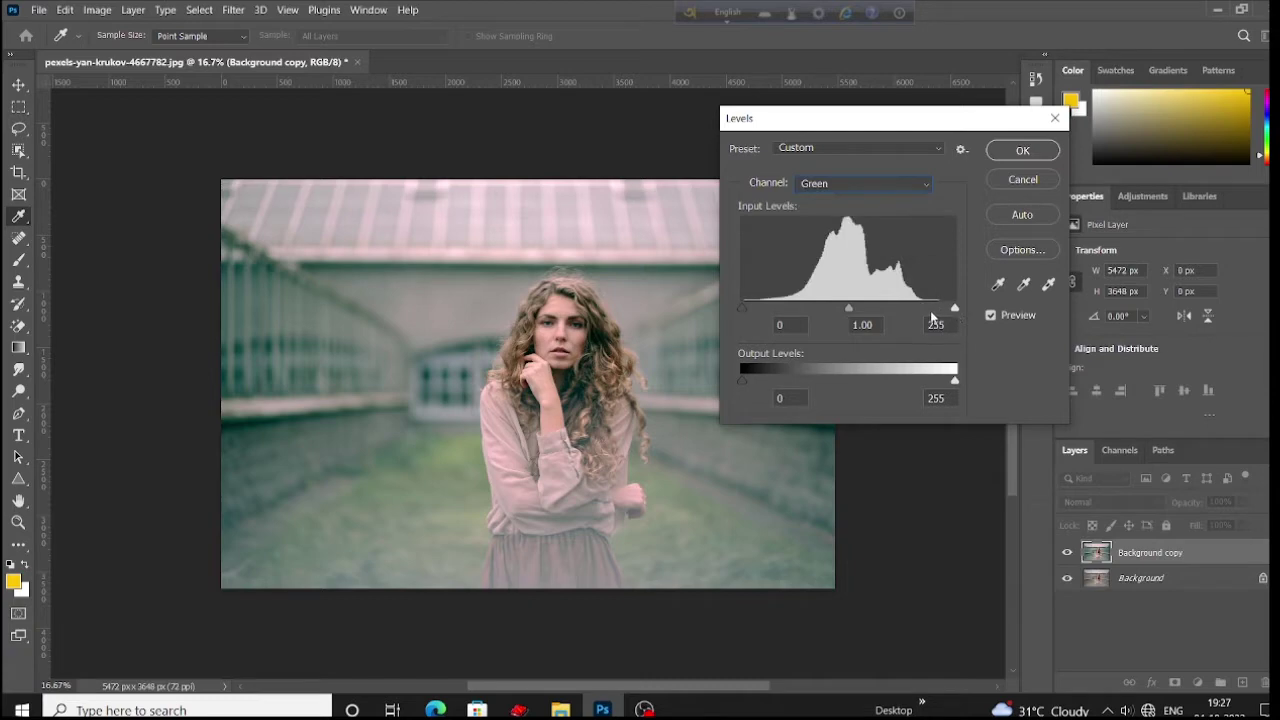
left_click_drag(955, 309, 925, 308)
left_click_drag(743, 309, 757, 308)
- Set the blue channel's black input to 11 and white input to 228, and apply the Levels adjustment
left_click(850, 185)
left_click(845, 241)
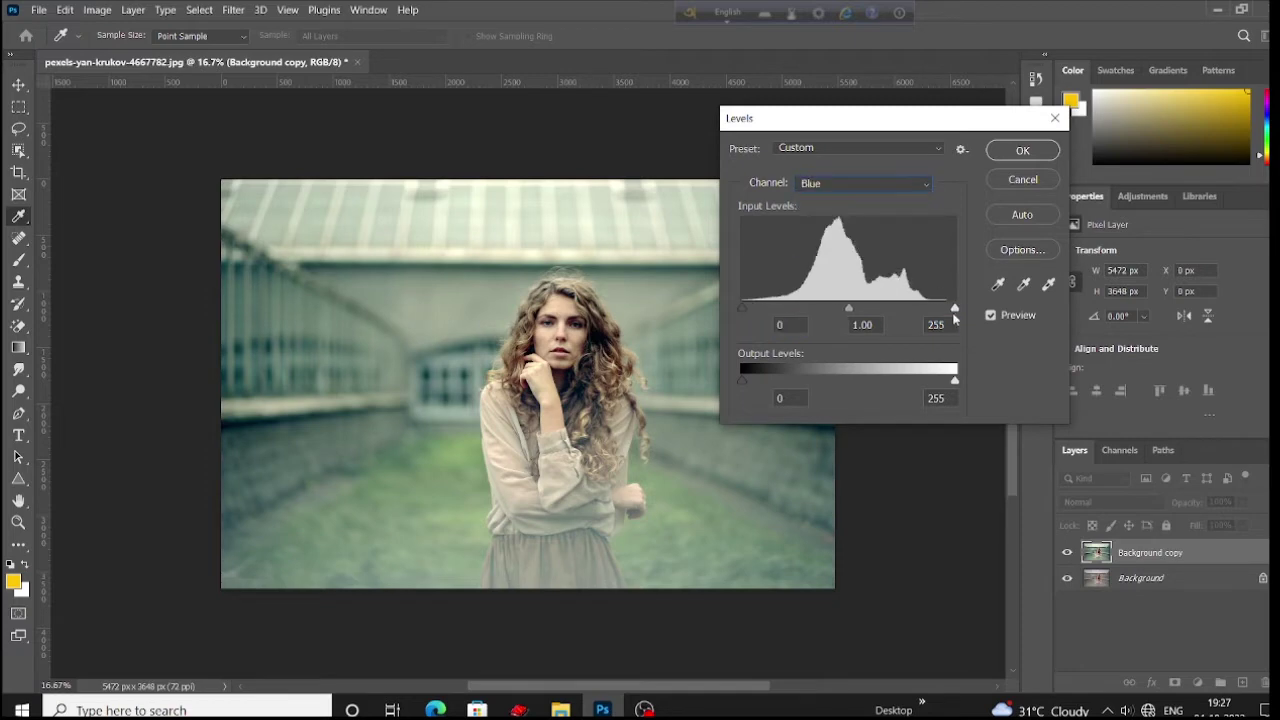
left_click_drag(955, 310, 932, 308)
left_click(751, 309)
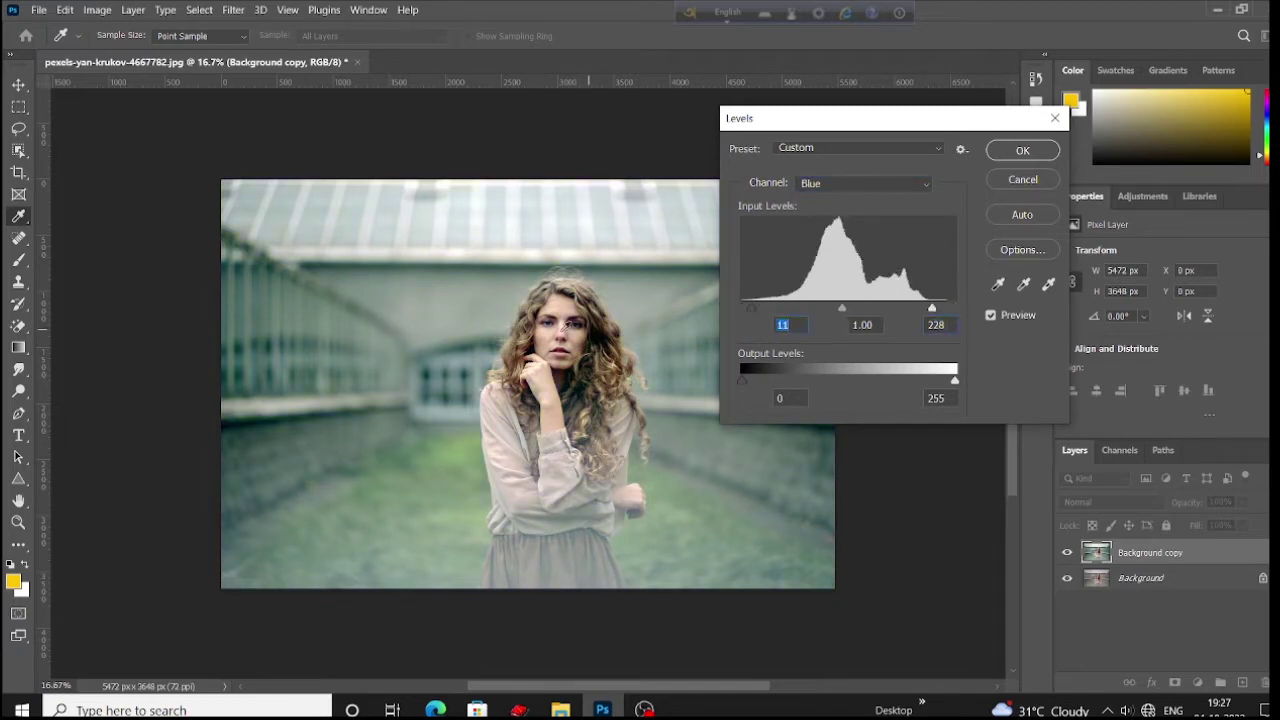
left_click(830, 184)
left_click(830, 199)
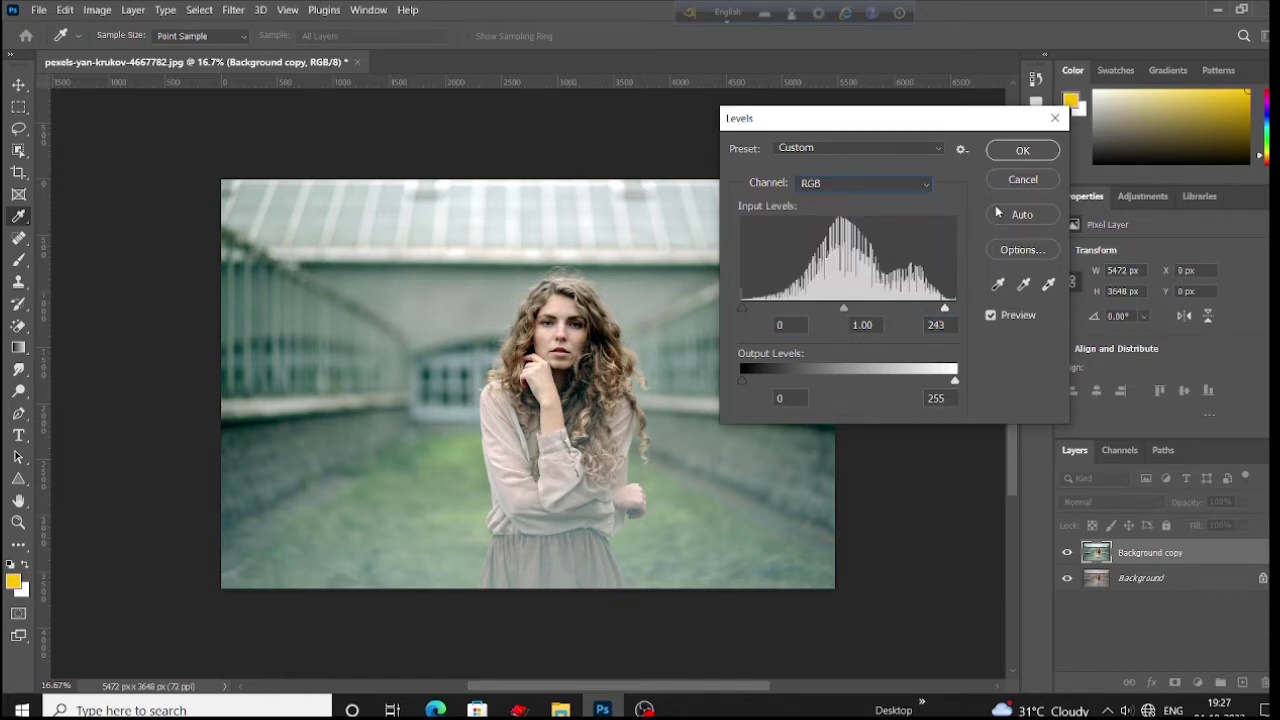
left_click(1020, 152)
key("v")
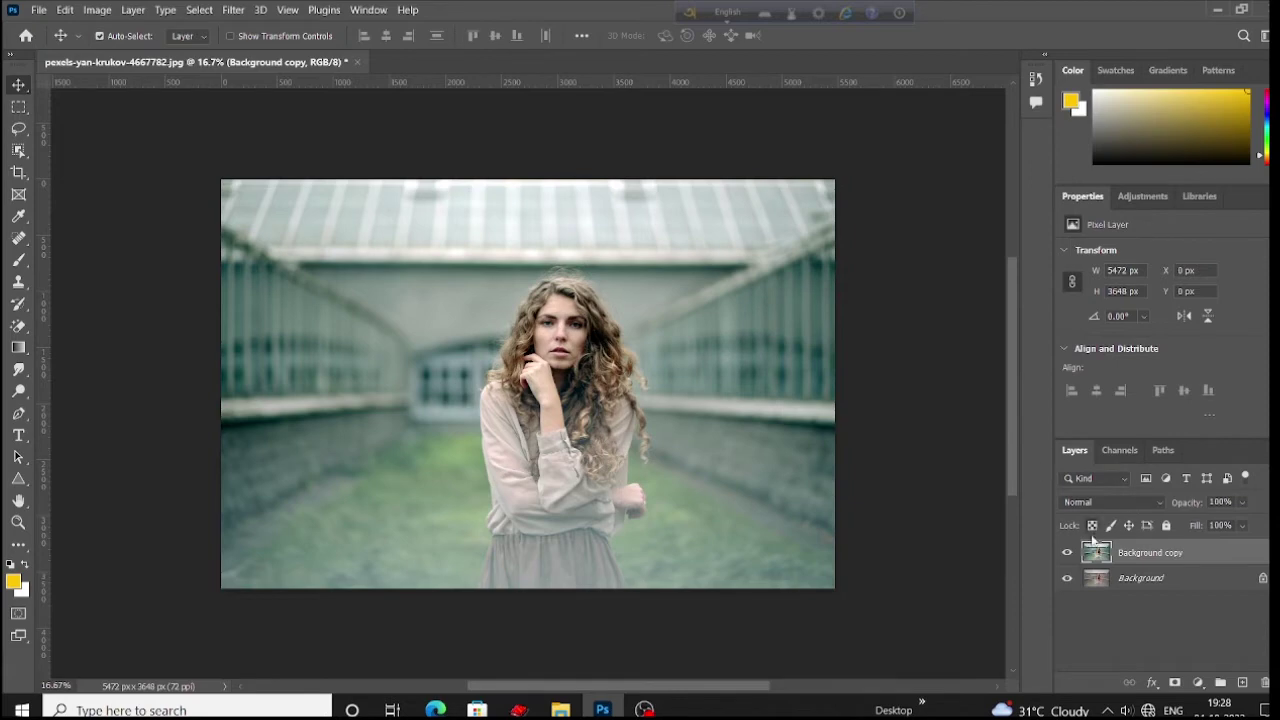
- Compare the photo with and without the Background copy layer, and examine the woman close up
left_click(1070, 554)
left_click(1070, 554)
left_click(1070, 554)
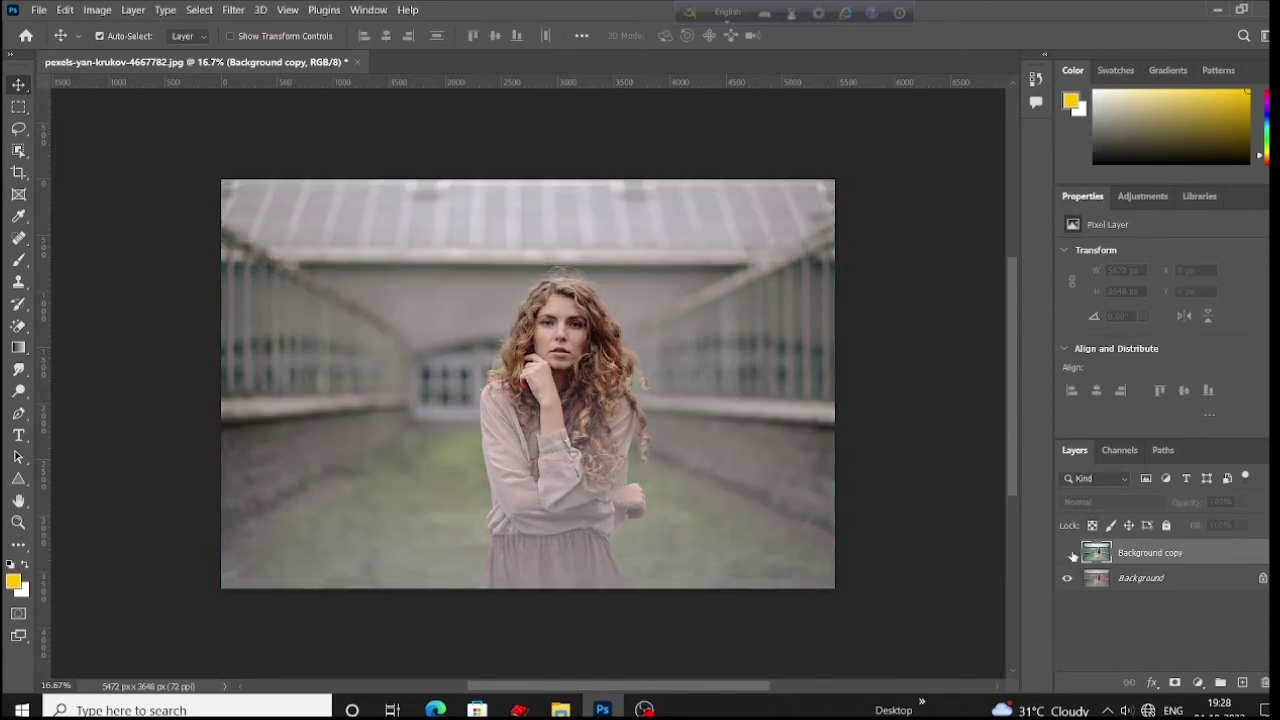
left_click(1070, 554)
left_click(1073, 555)
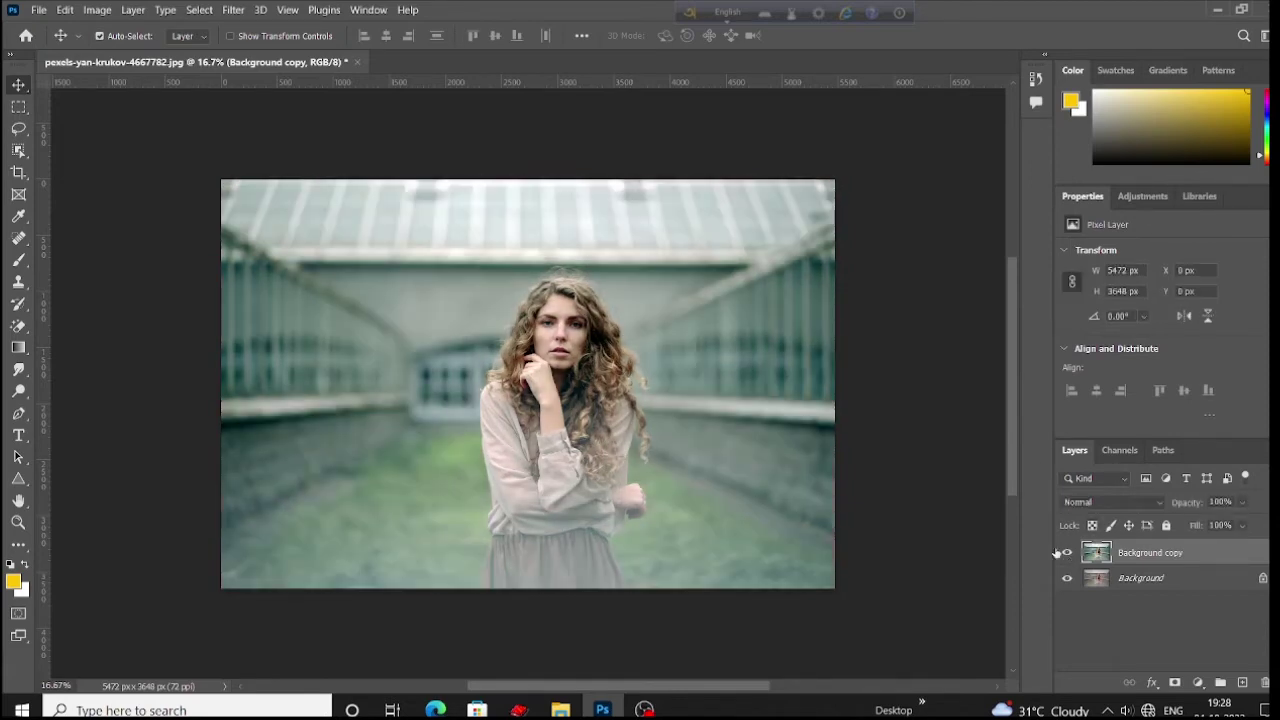
key("ctrl+plus")
key("ctrl+plus")
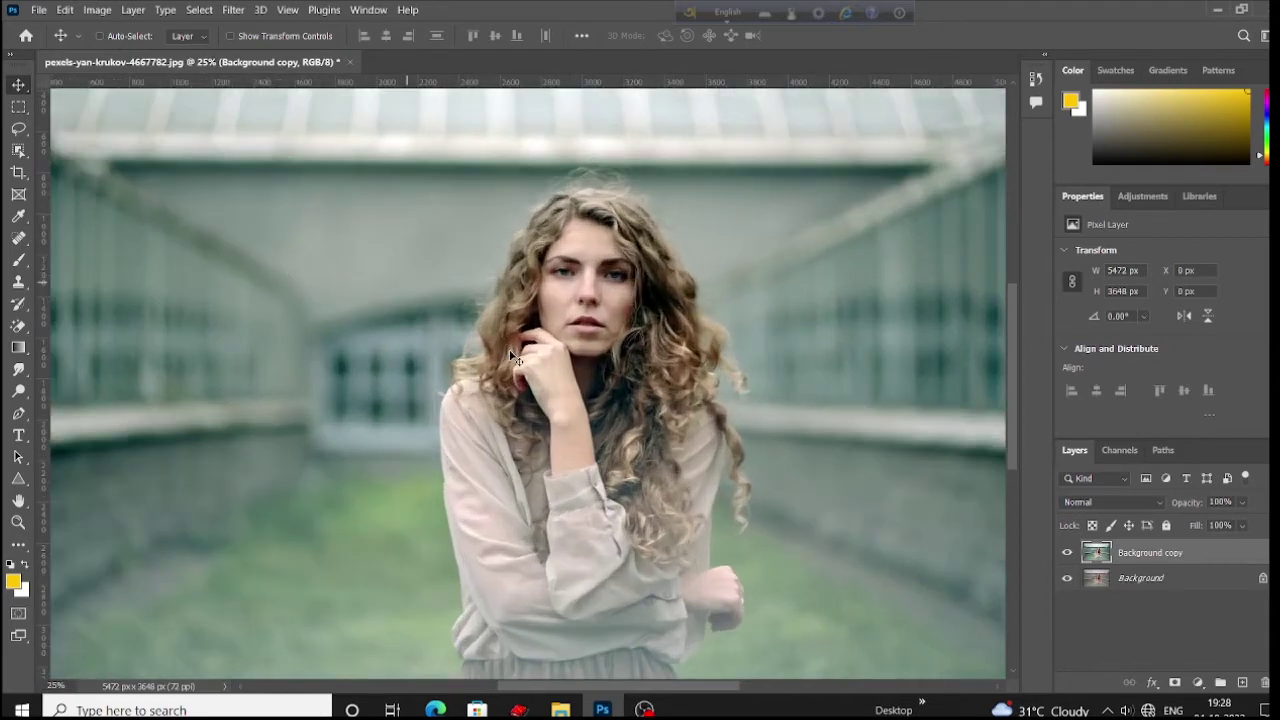
key("ctrl+plus")
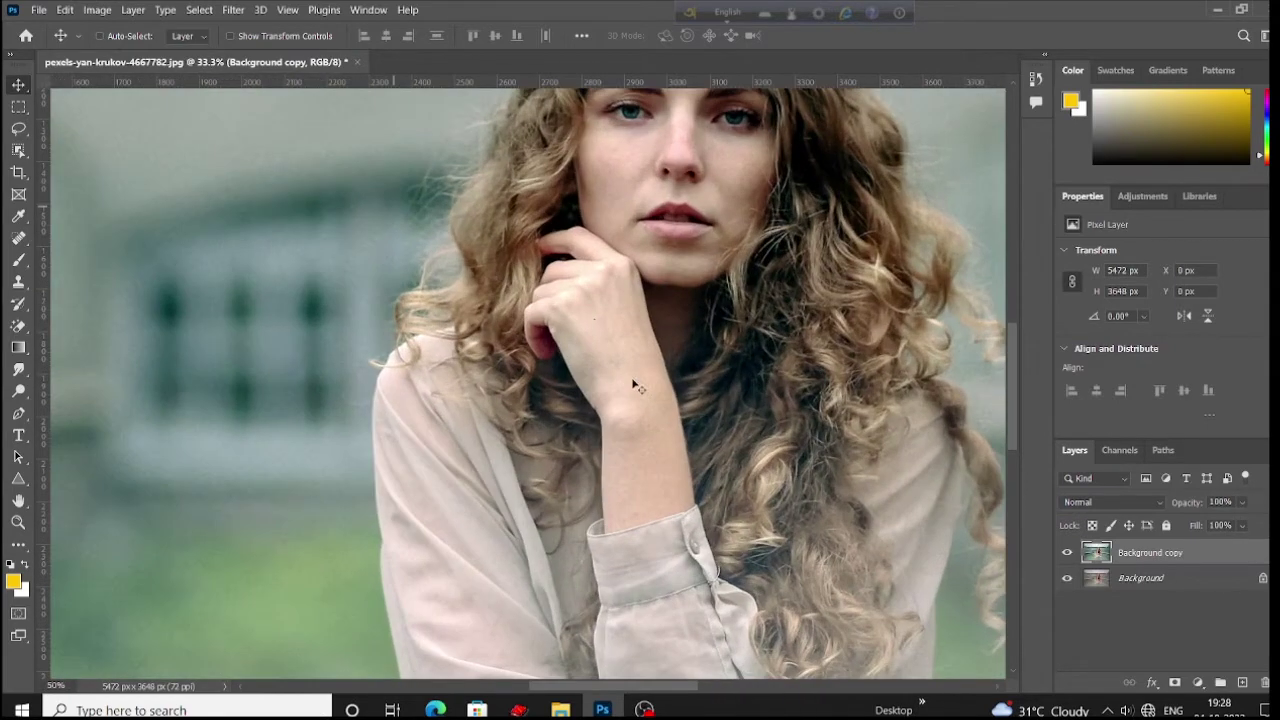
key("ctrl+plus")
left_click_drag(590, 278, 622, 254)
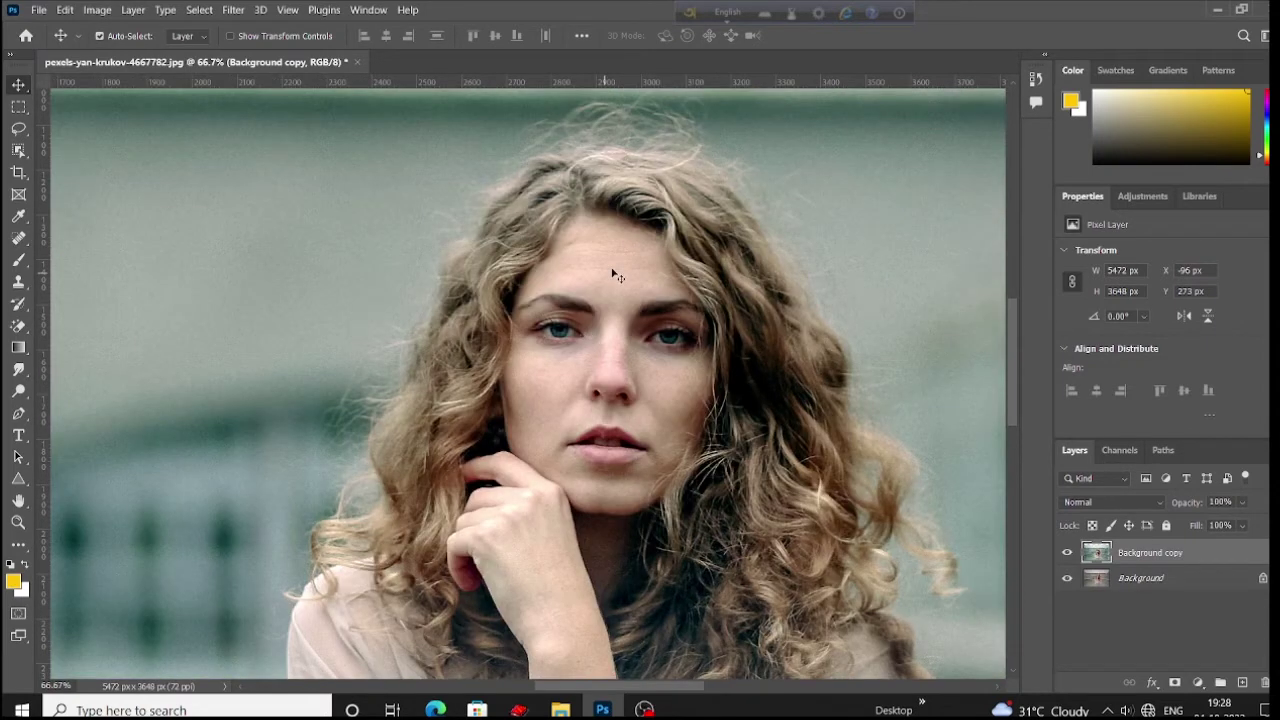
scroll(535, 486, "down", 8)
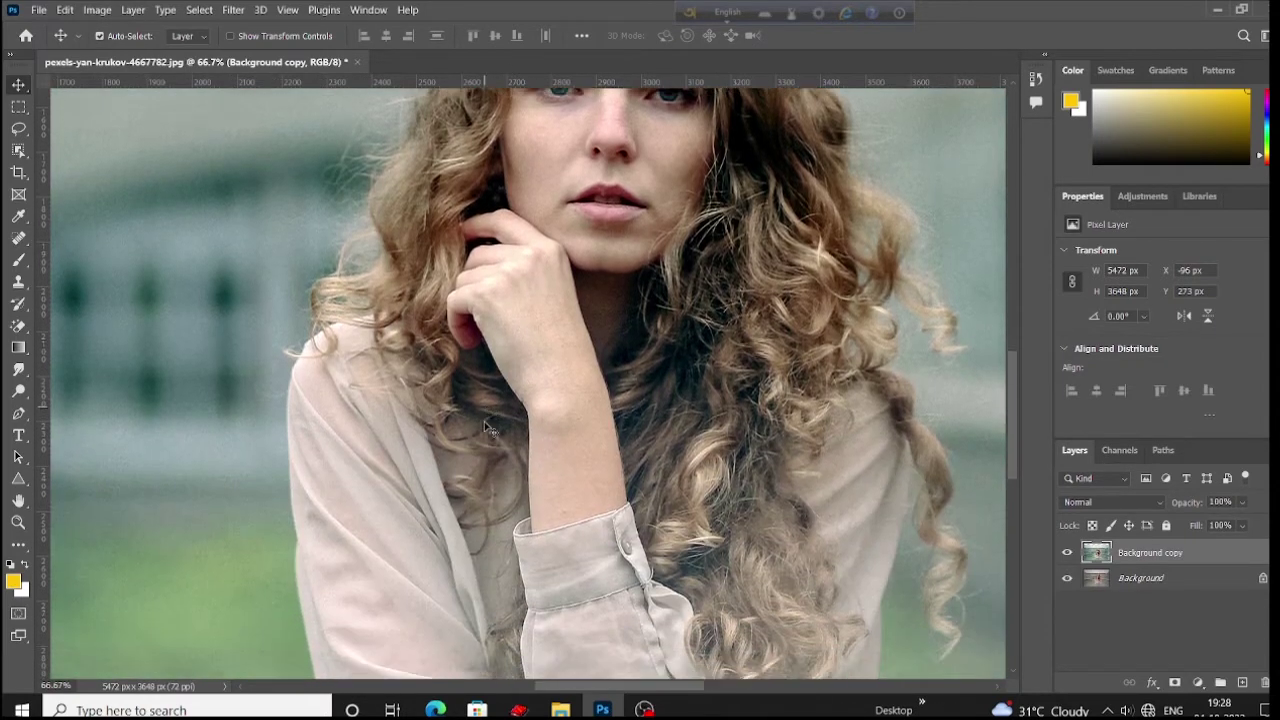
scroll(493, 402, "up", 1)
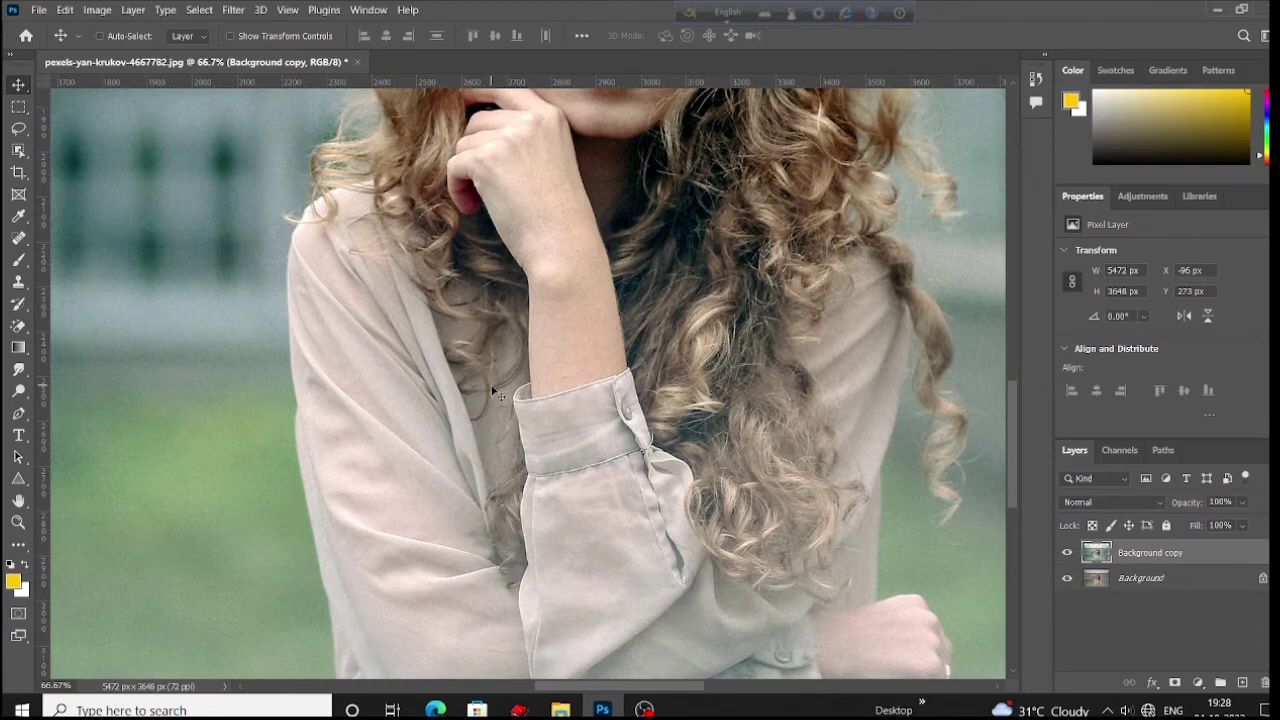
scroll(493, 393, "down", 4)
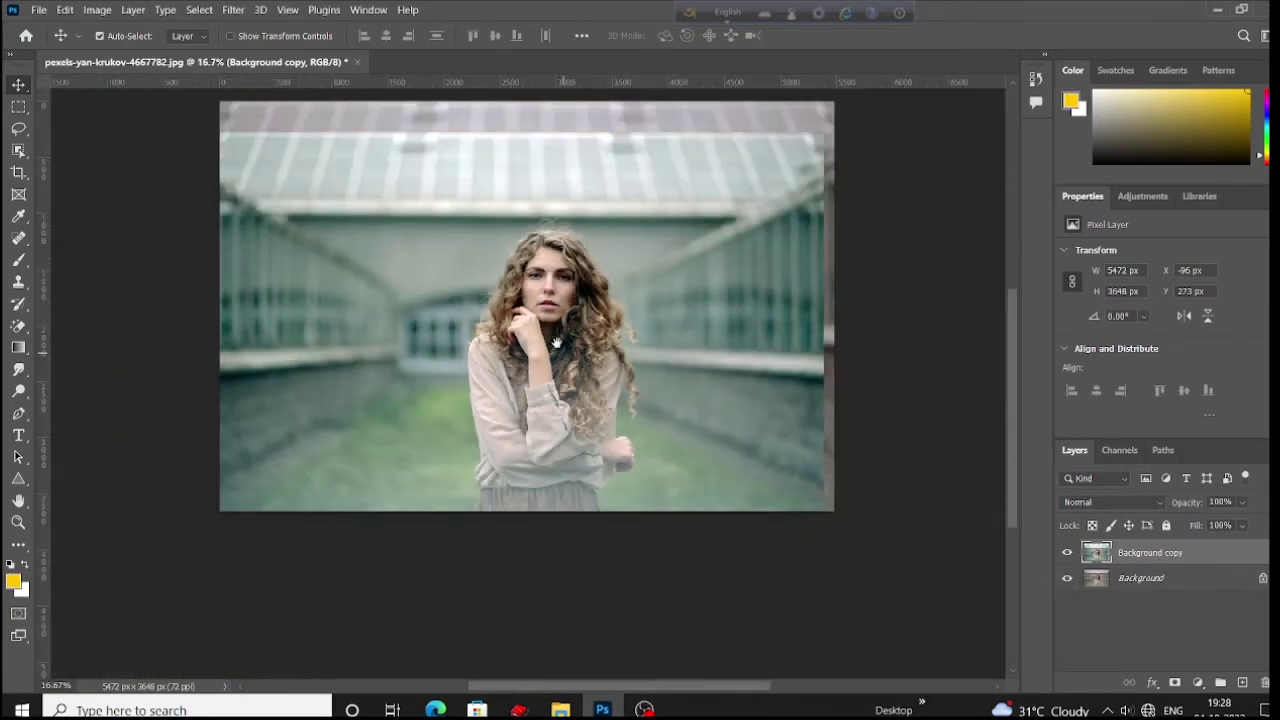
left_click_drag(556, 343, 596, 423)
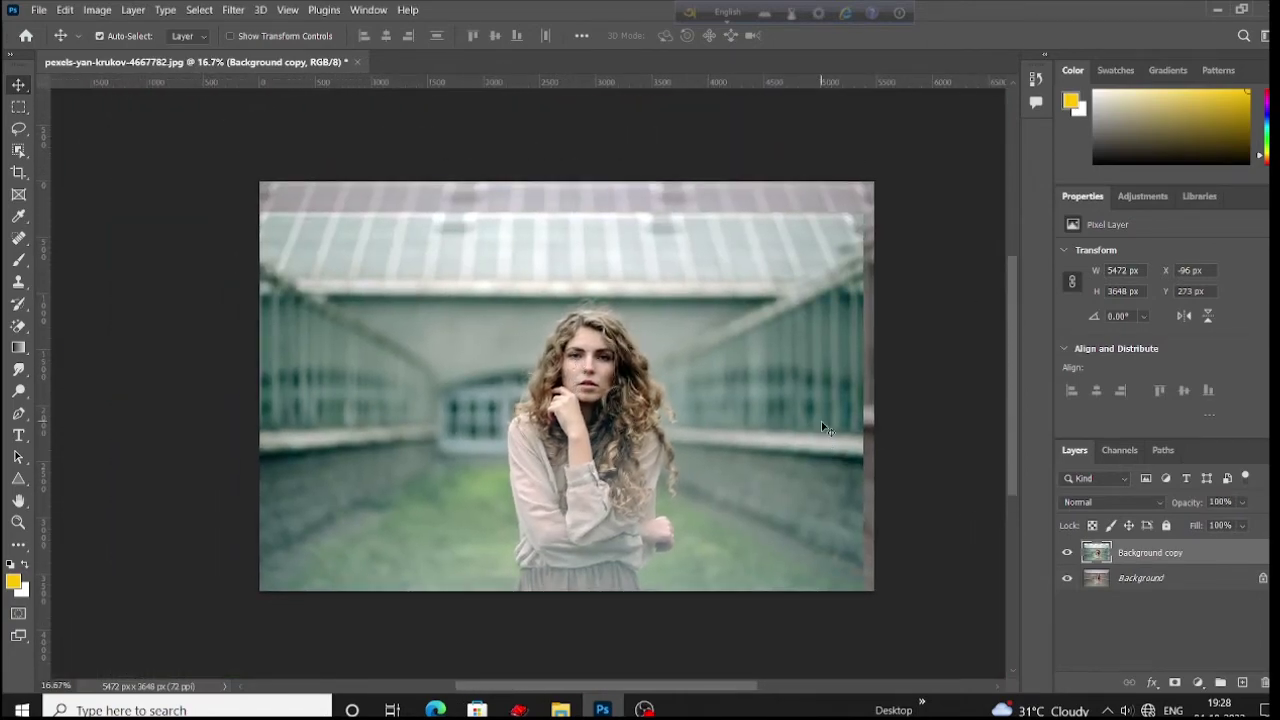
key("ctrl+z")
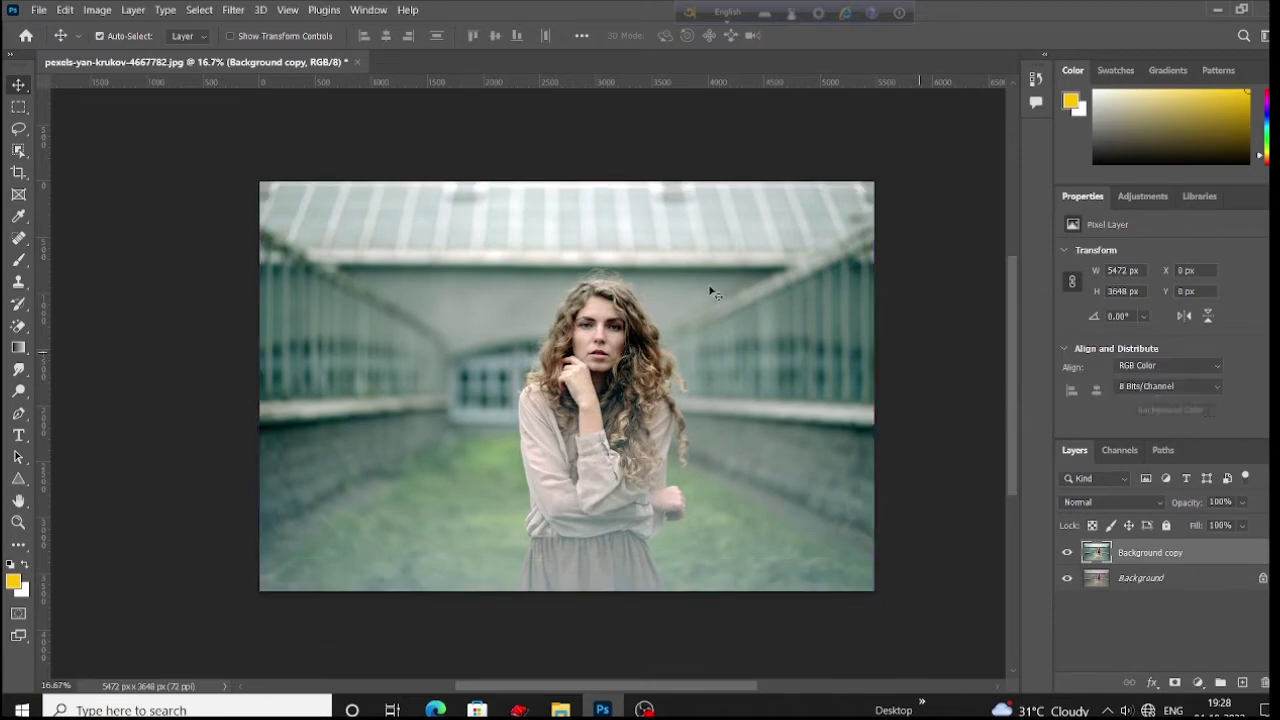
key("ctrl+alt+a")
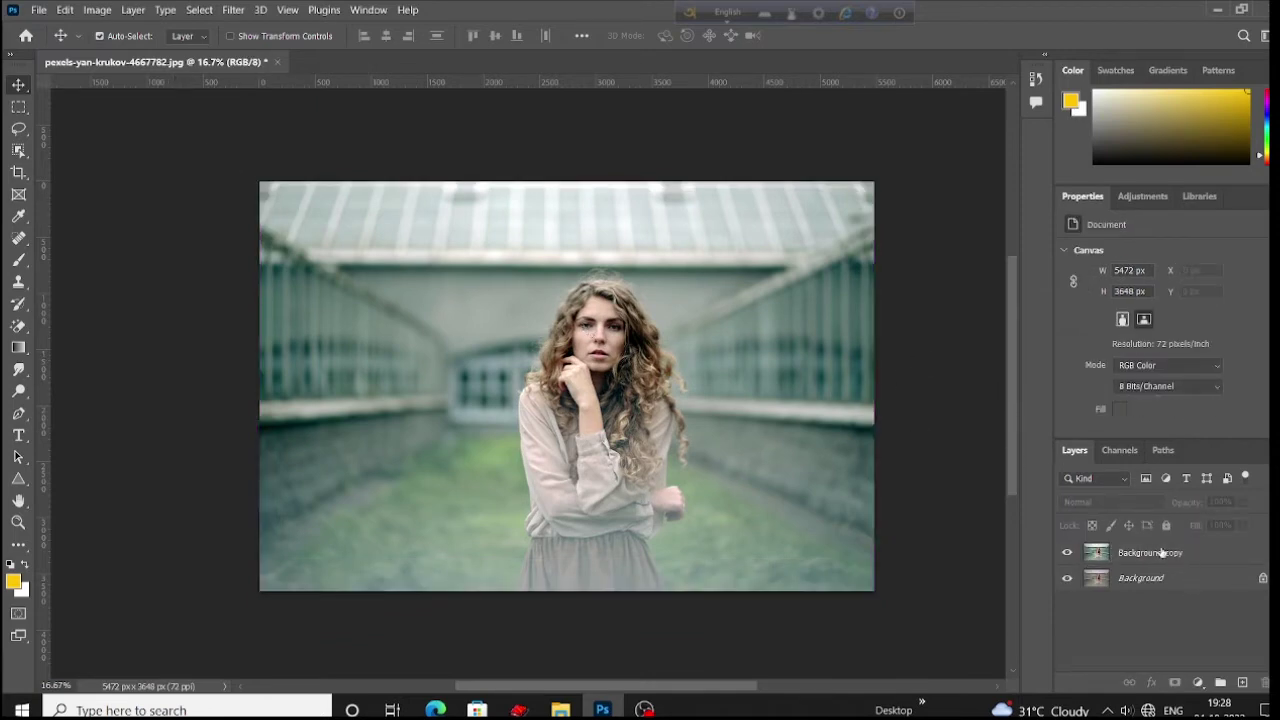
left_click(230, 9)
left_click(515, 124)
key("ctrl+z")
- Open the Camera Raw filter on Background copy and set Contrast +16, Highlights -34, Shadows +9, Whites -45 and Blacks +26
left_click(231, 10)
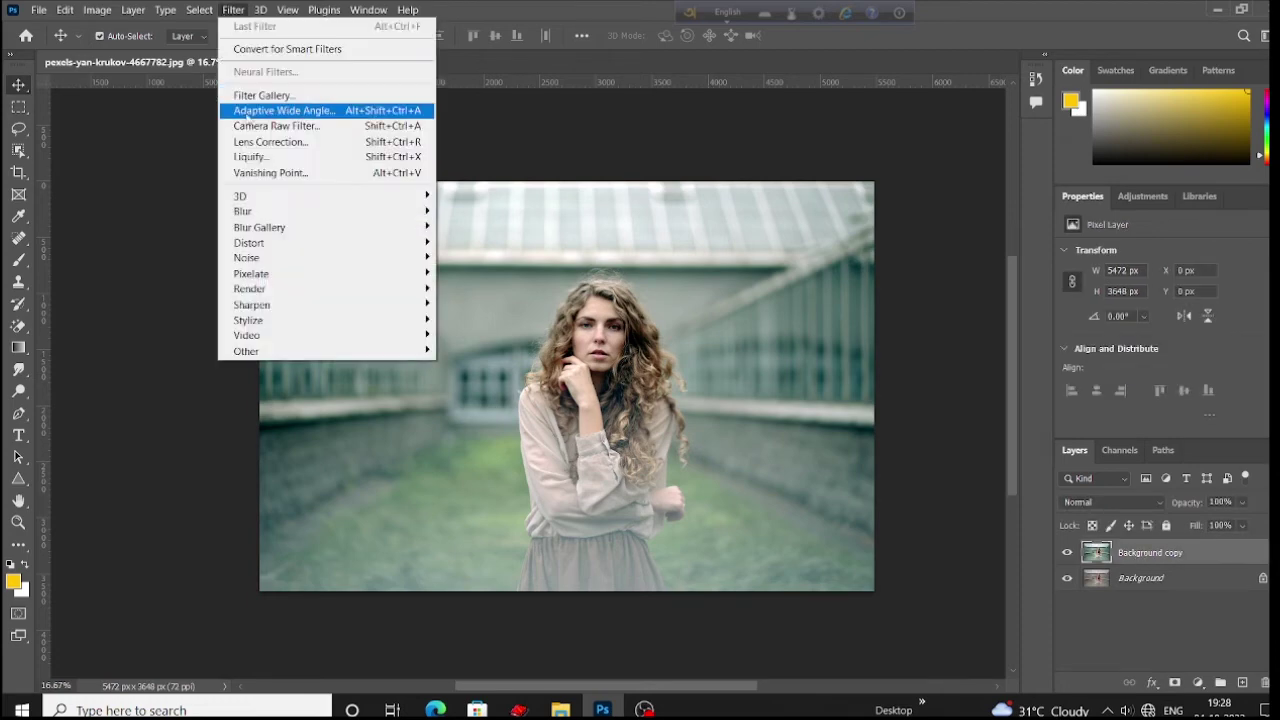
left_click(313, 128)
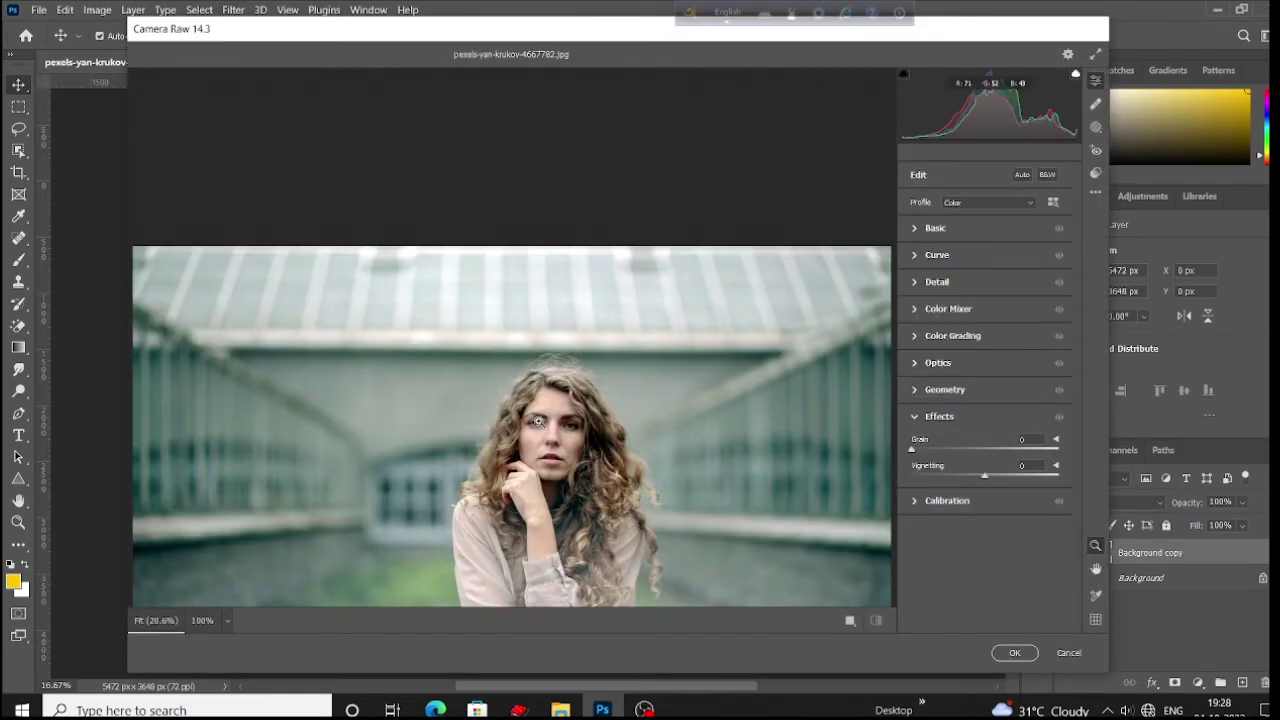
scroll(453, 232, "up", 6)
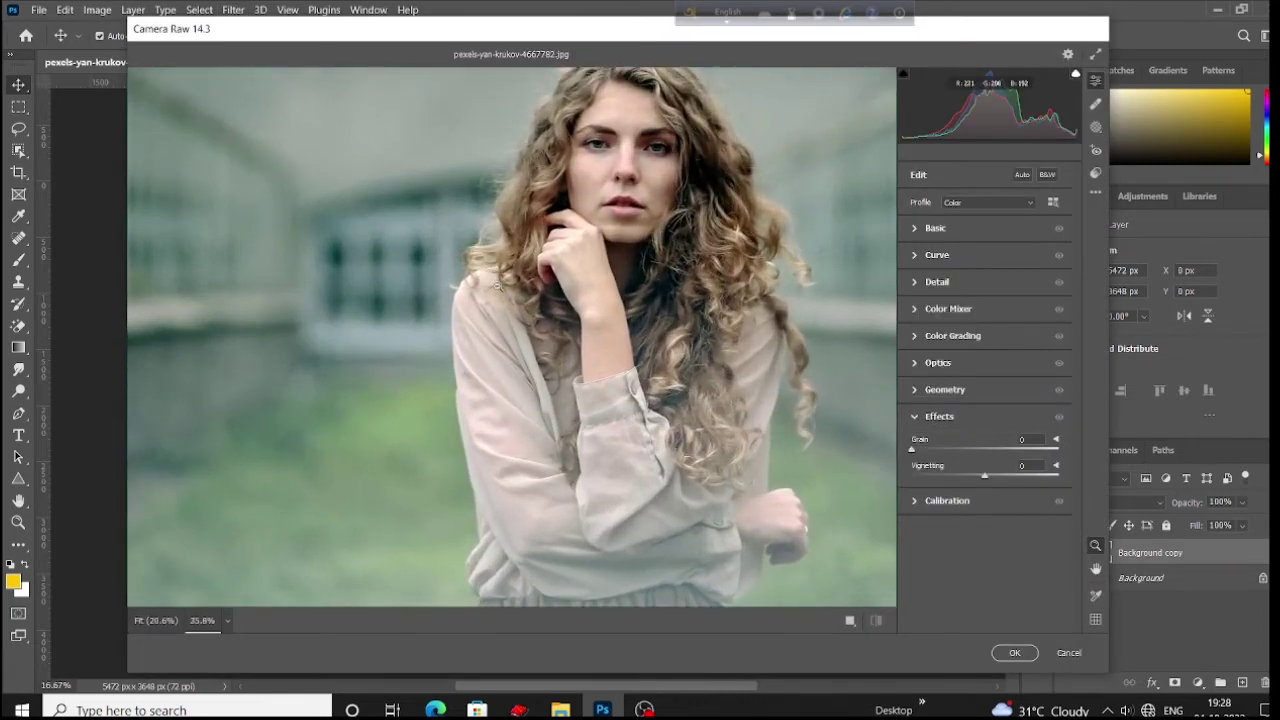
scroll(558, 312, "up", 1)
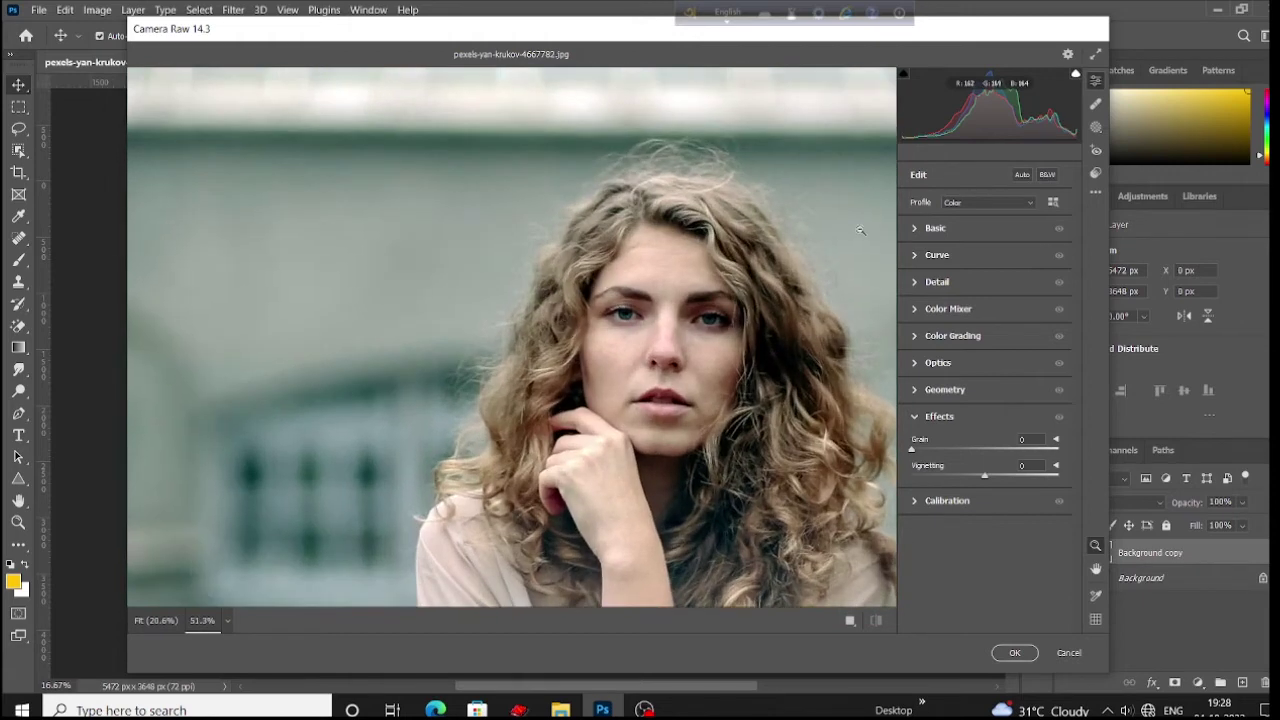
left_click(910, 233)
scroll(660, 390, "down", 5)
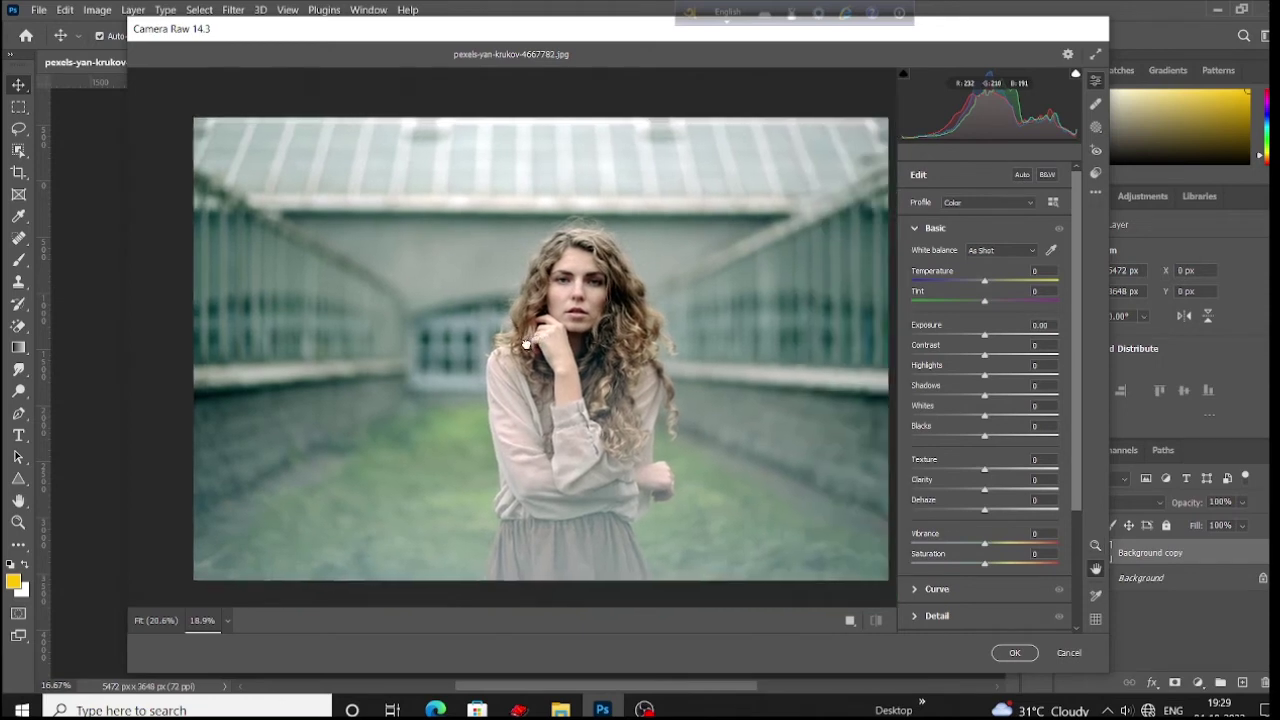
left_click_drag(985, 357, 1003, 437)
- Compare the close-up of the face with the default settings and with the Camera Raw tonal adjustments
left_click(509, 367)
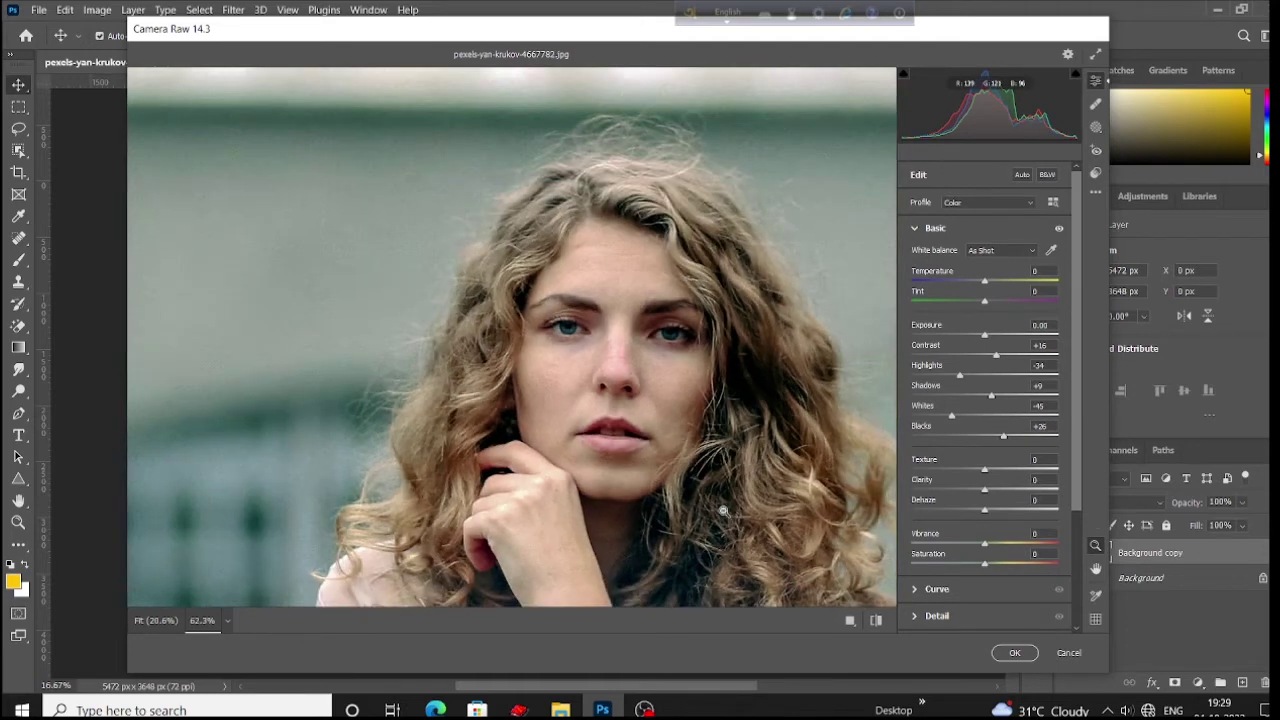
left_click(876, 622)
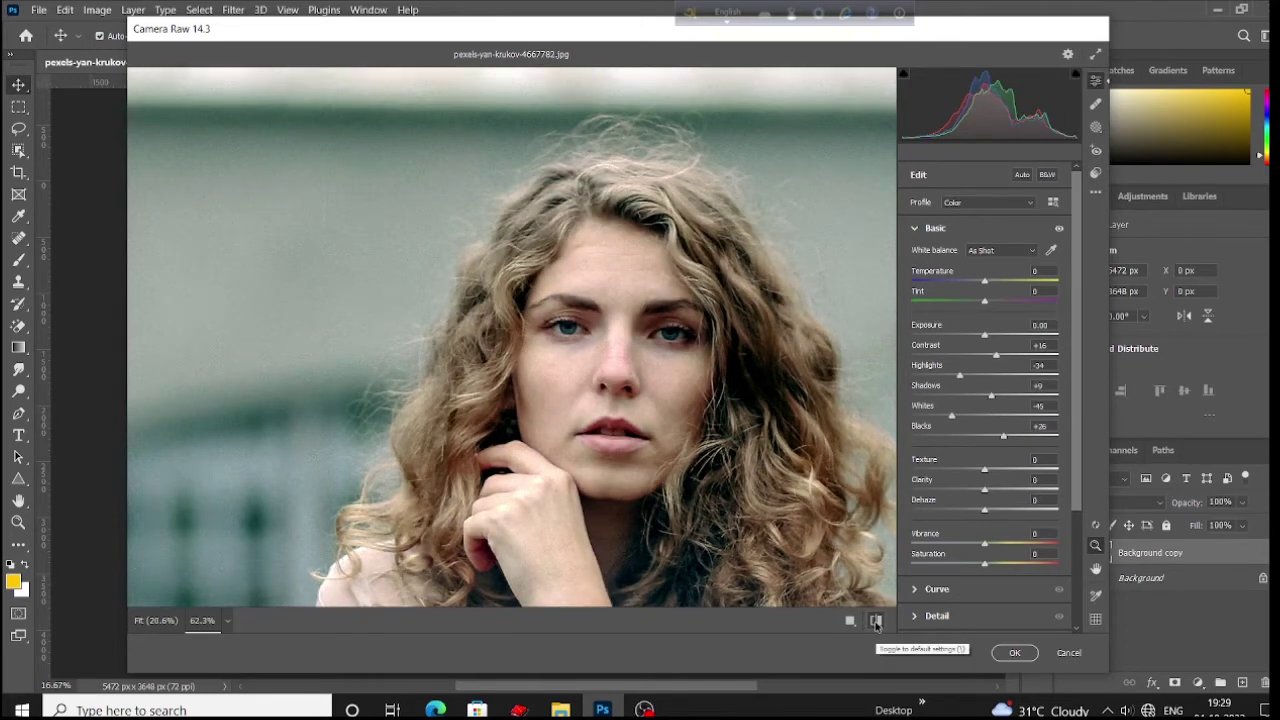
left_click(876, 622)
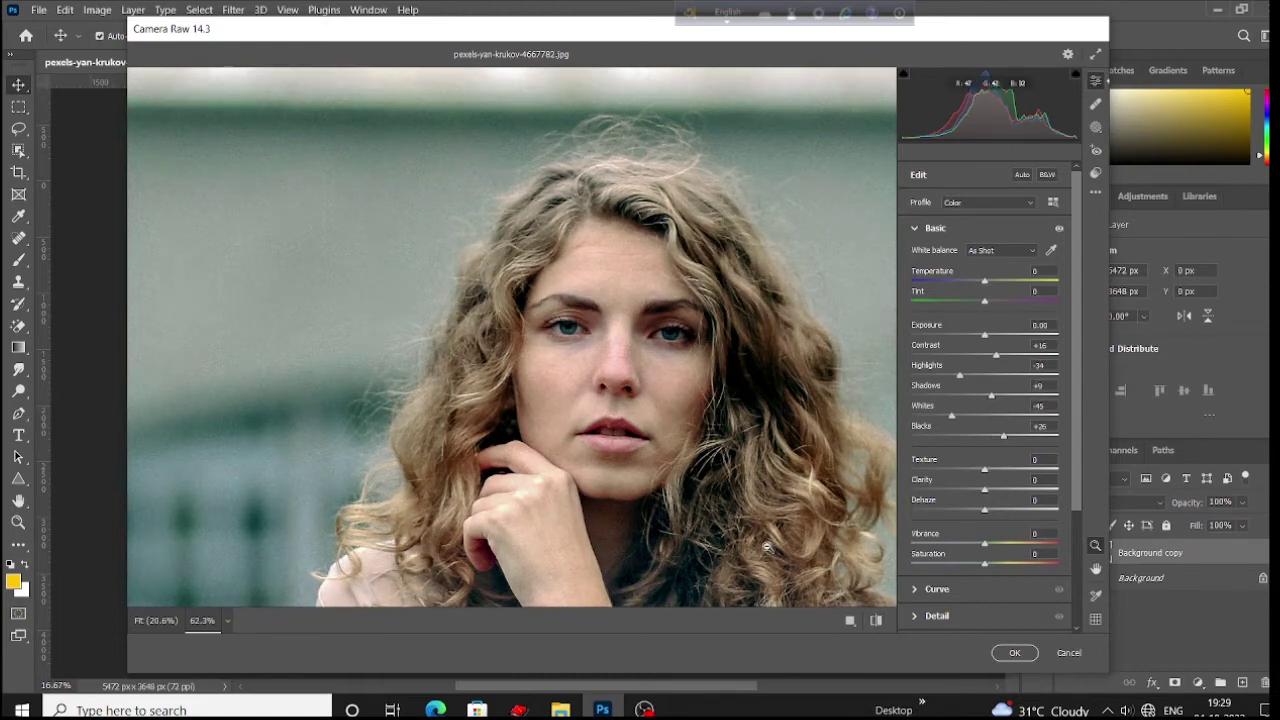
left_click(647, 334)
scroll(647, 334, "up", 3)
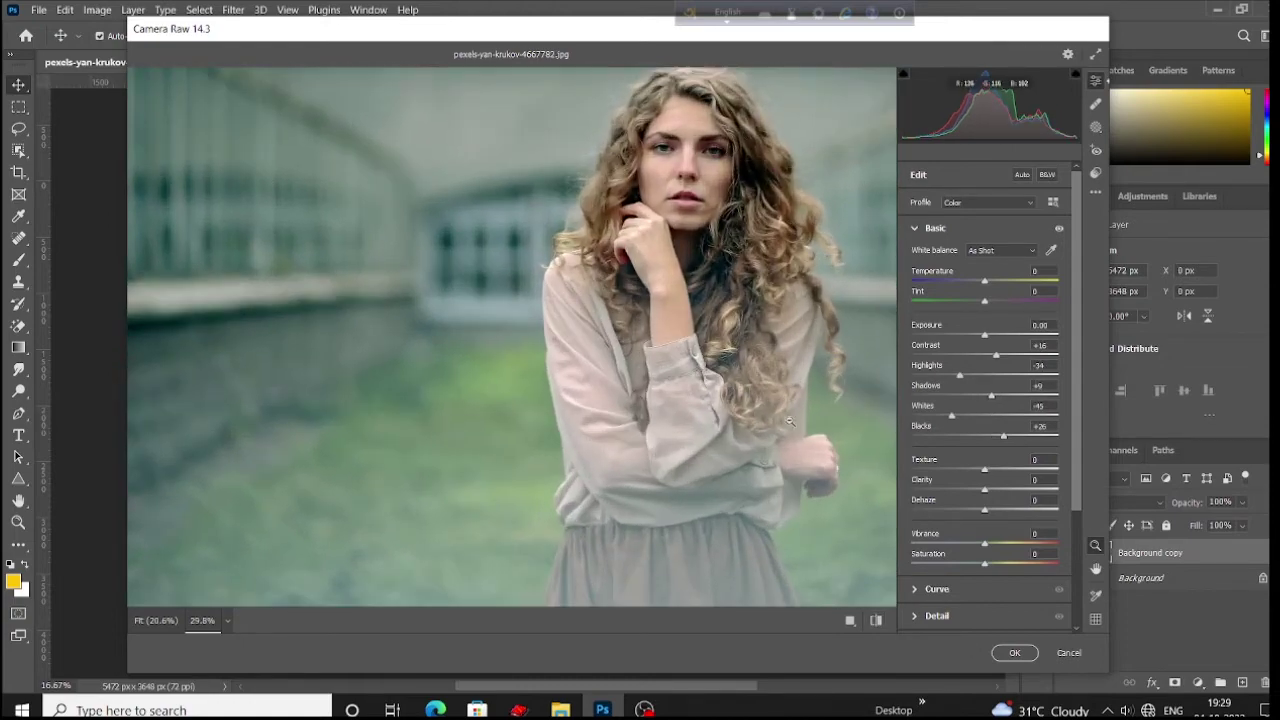
- Set Clarity to +16 after trying the effect at +100 on the whole photo
left_click_drag(986, 492, 1142, 489)
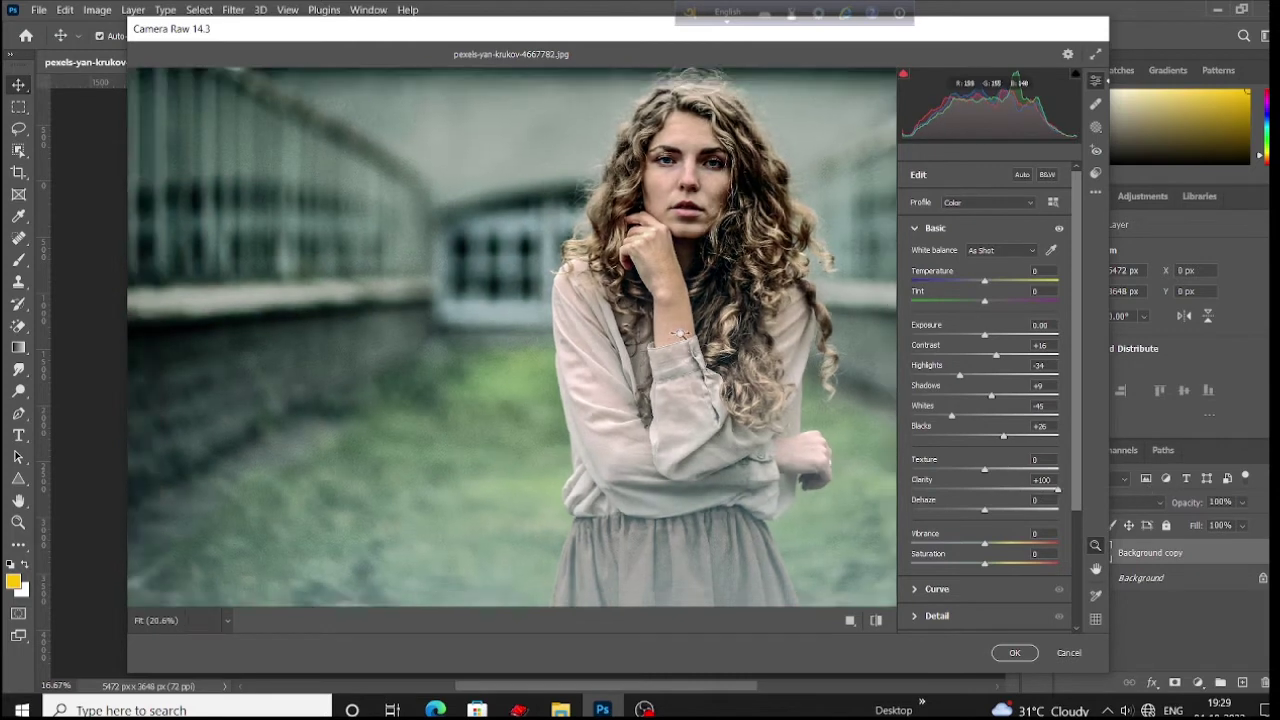
scroll(745, 350, "down", 3)
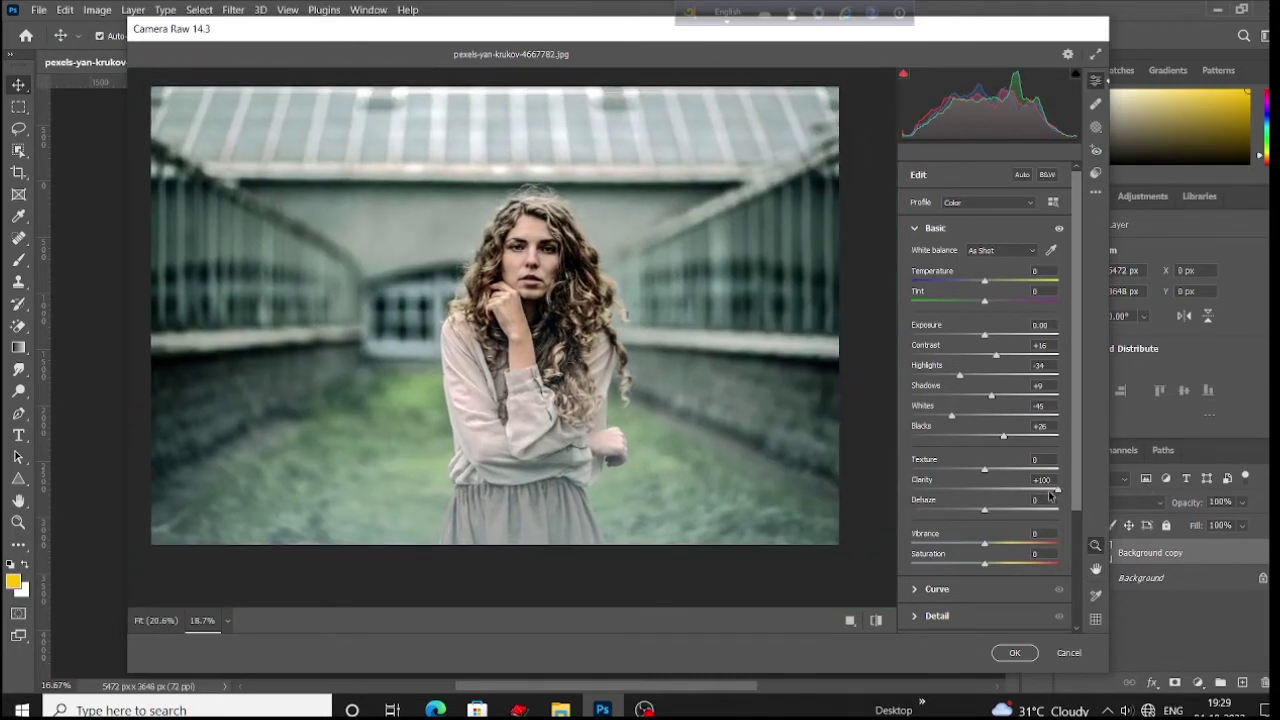
left_click_drag(1018, 494, 997, 490)
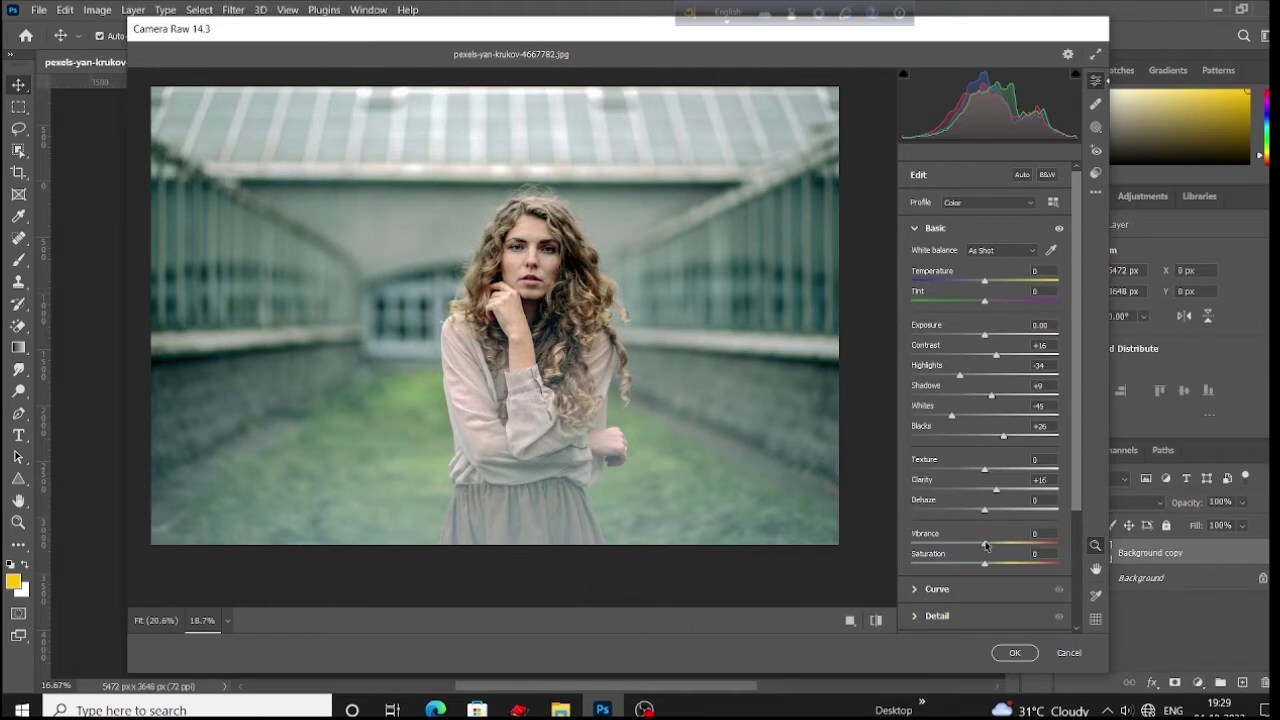
- Set Vibrance to +61 and Saturation to +10, and check the colours on the woman up close
mouse_move(985, 545)
left_mouse_down()
mouse_move(1031, 549)
mouse_move(992, 565)
left_mouse_up()
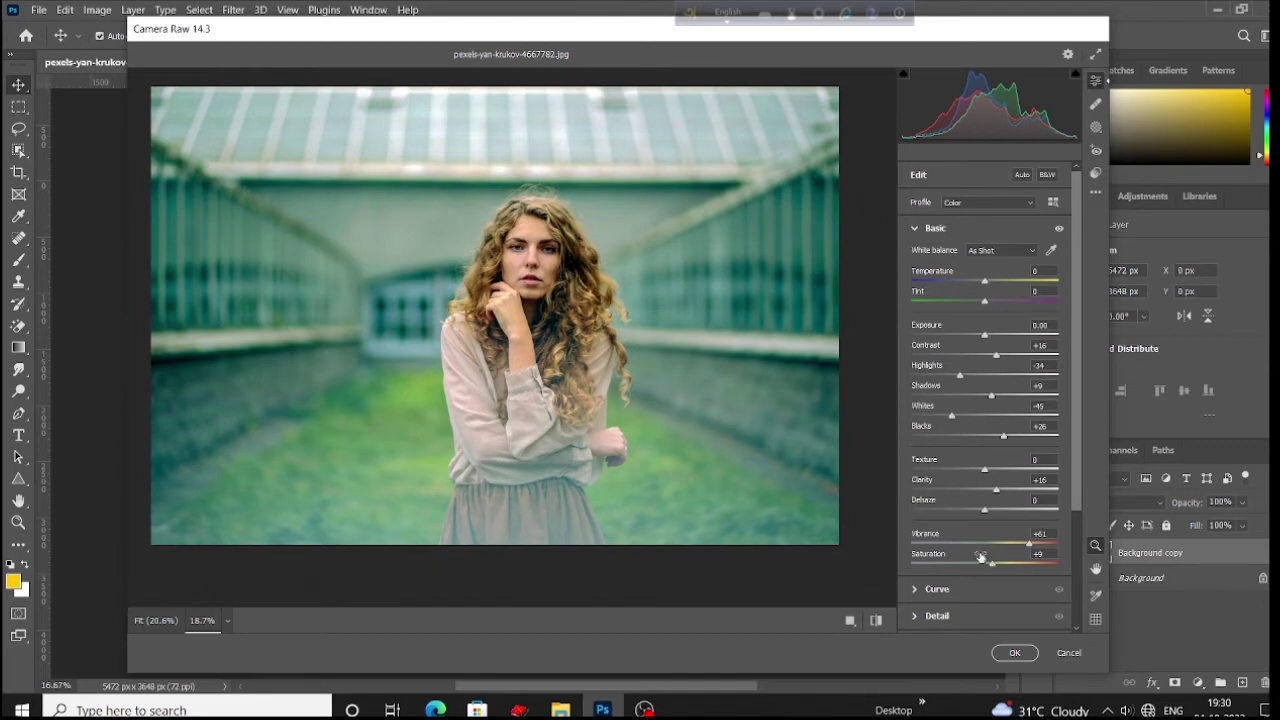
scroll(570, 322, "up", 3)
scroll(615, 340, "down", 3)
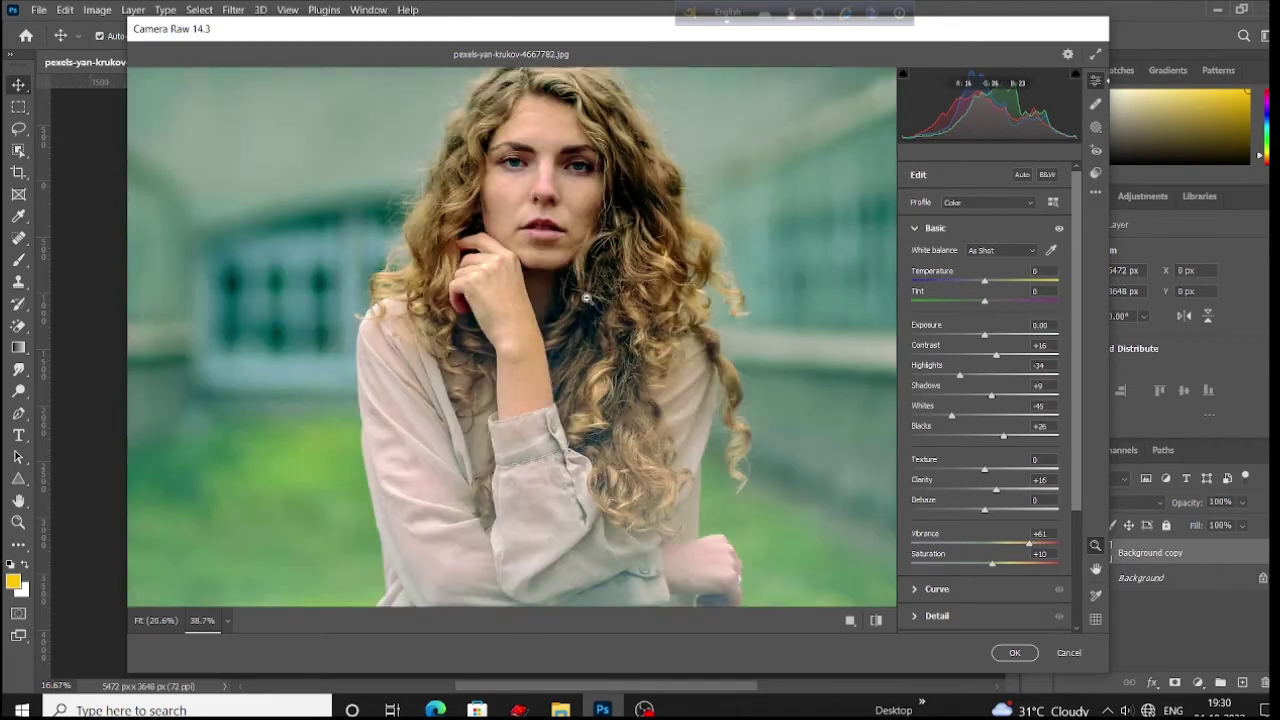
- Add a midtone point to the blue channel's point curve with input 124 and output 134, and return to the RGB curve
scroll(720, 367, "up", 1)
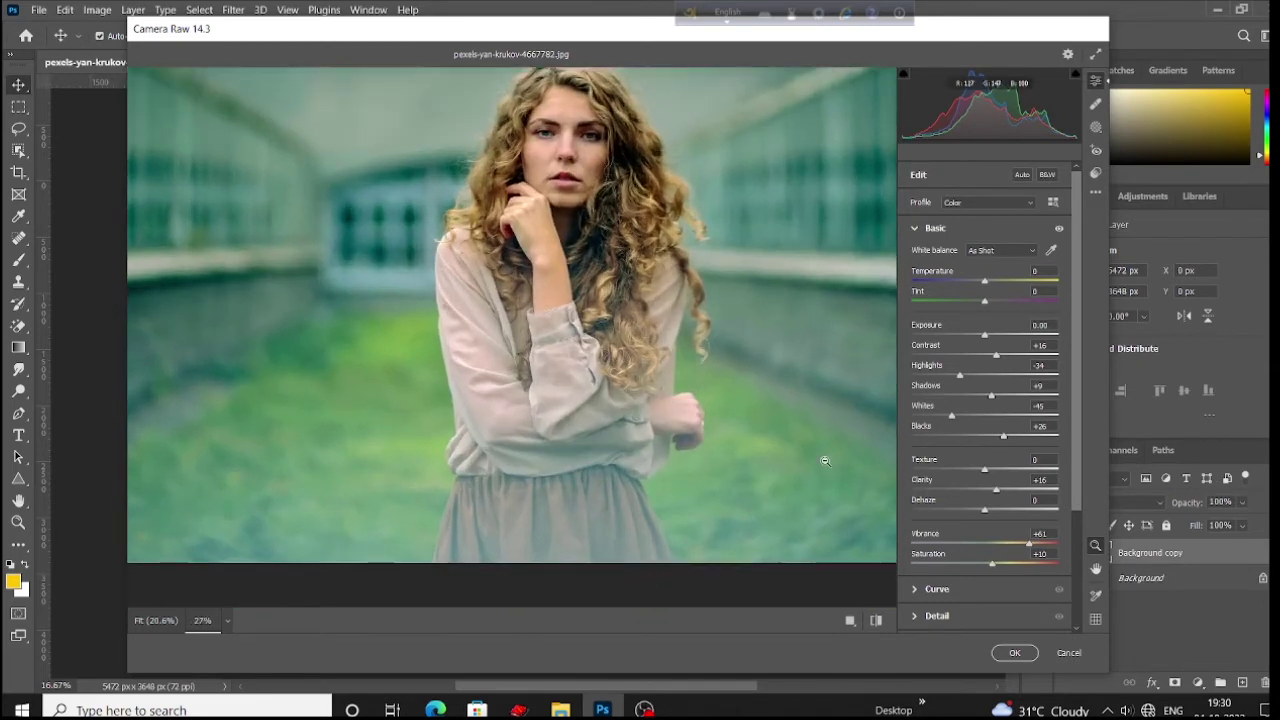
scroll(945, 485, "down", 3)
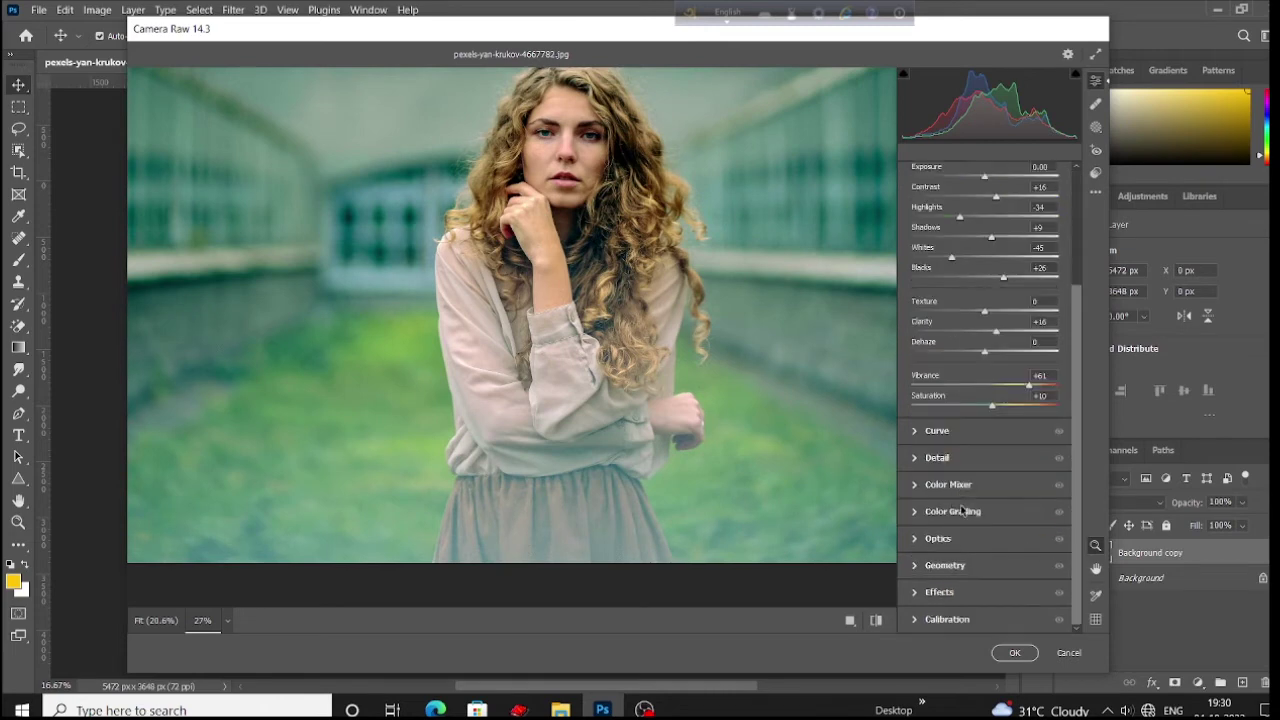
left_click(915, 432)
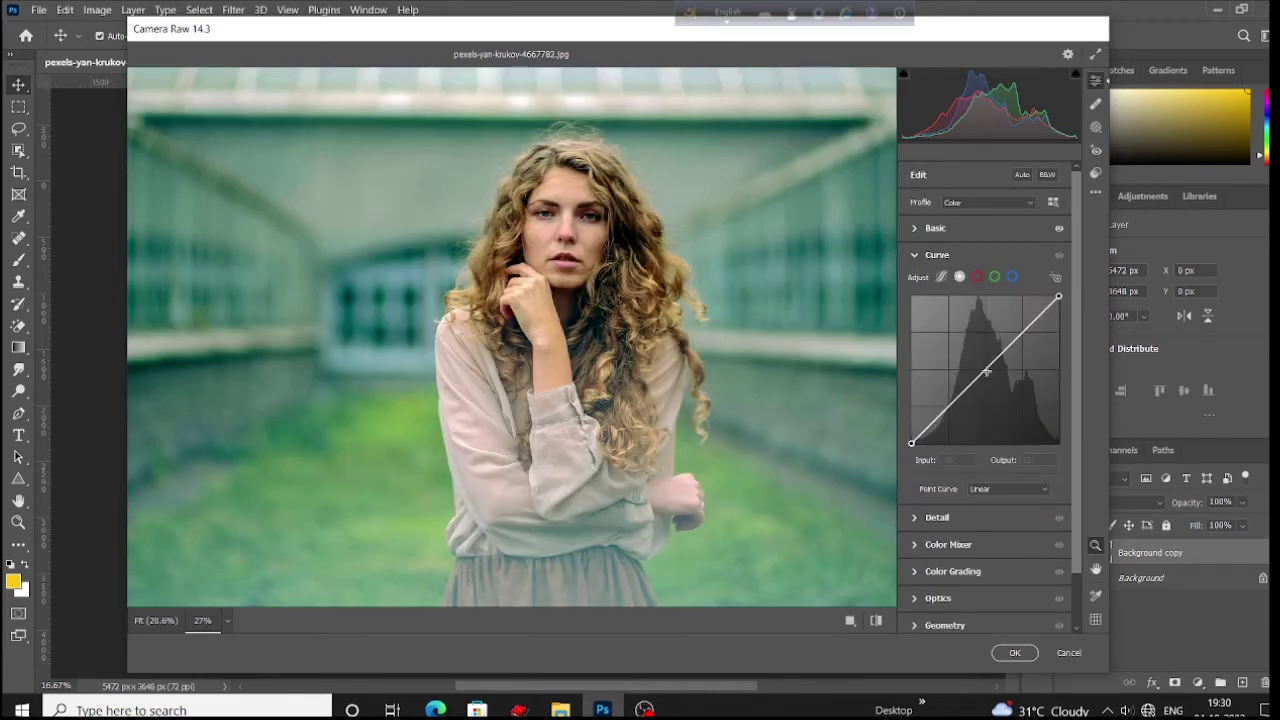
left_click(978, 277)
left_click(994, 278)
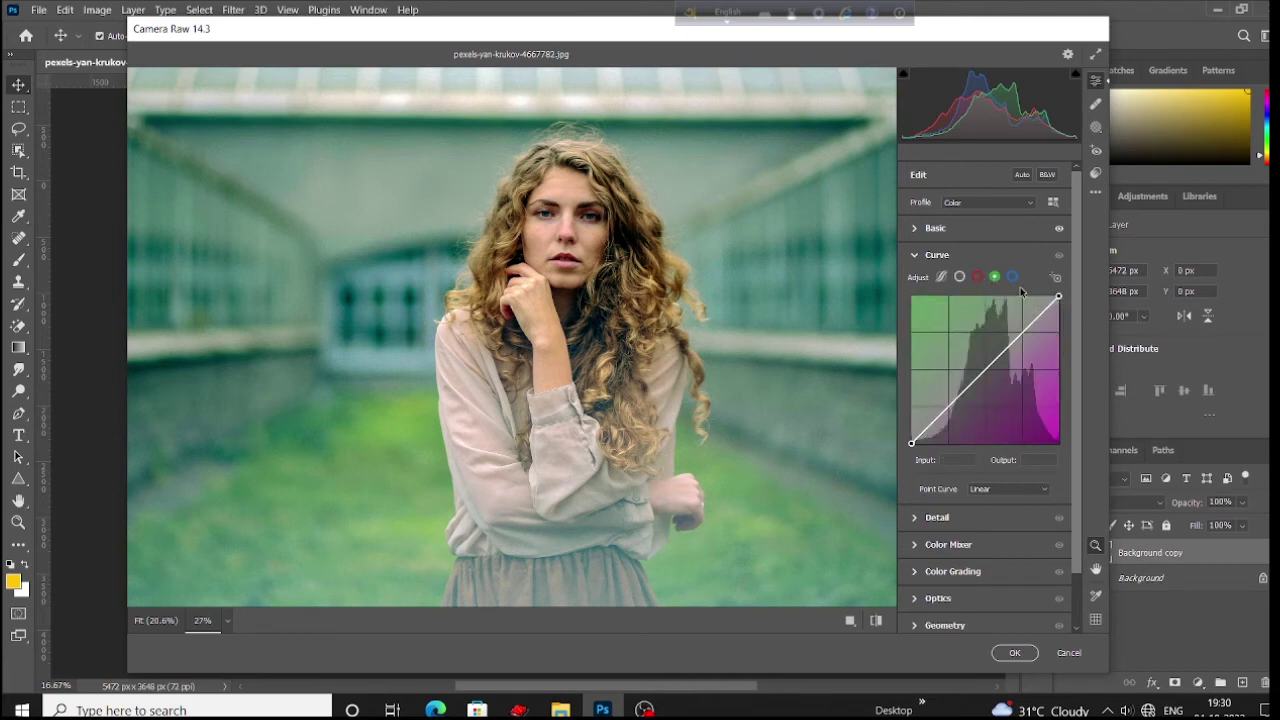
left_click(1012, 278)
left_click(982, 377)
left_click_drag(982, 377, 982, 366)
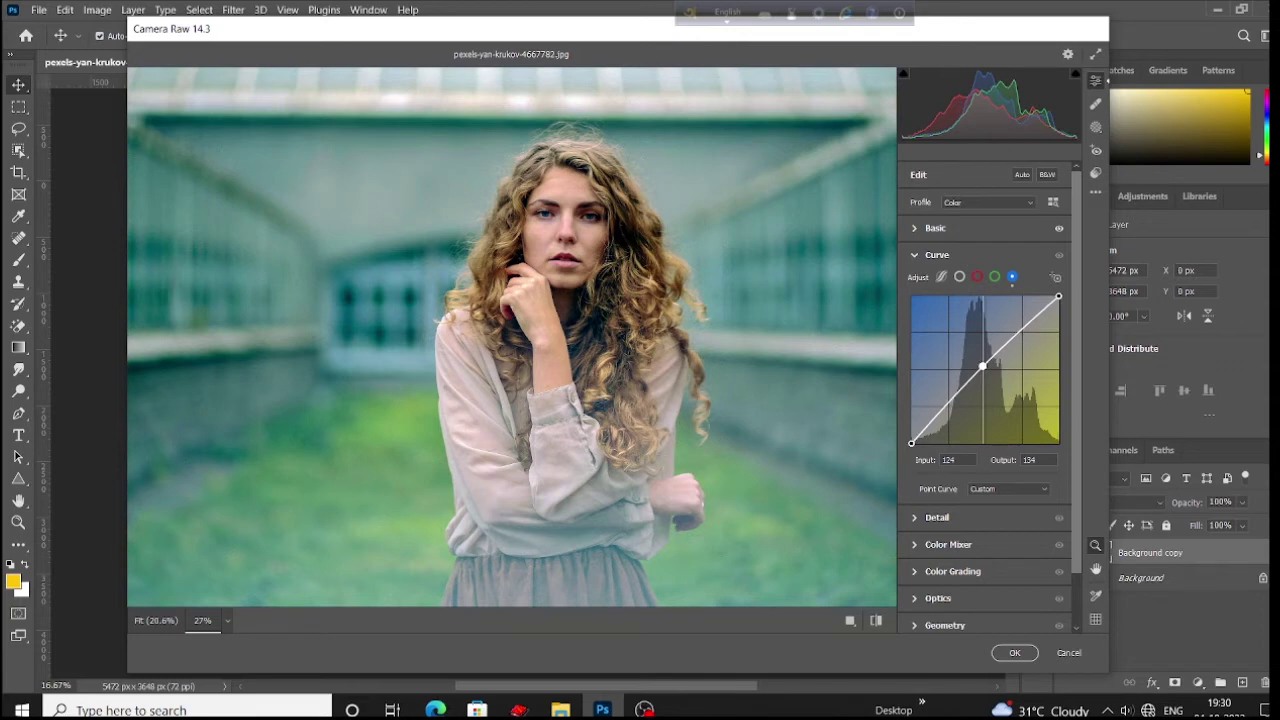
scroll(755, 432, "down", 2)
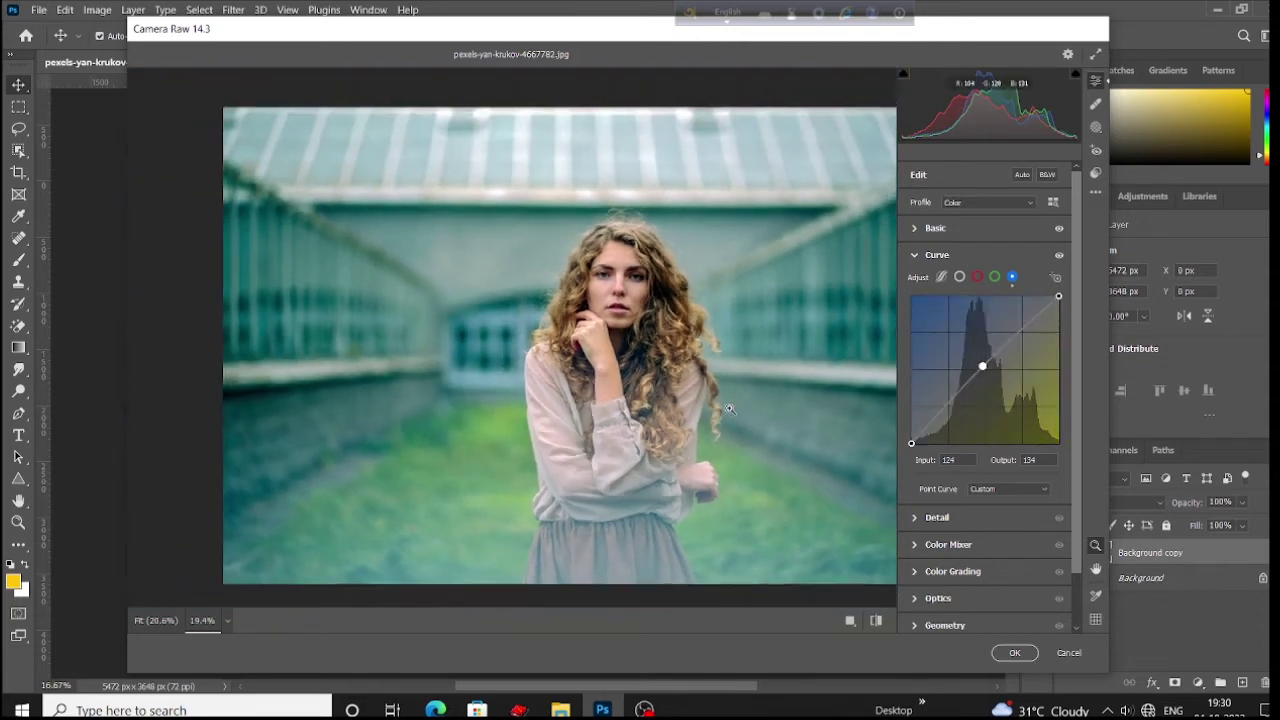
left_click(959, 276)
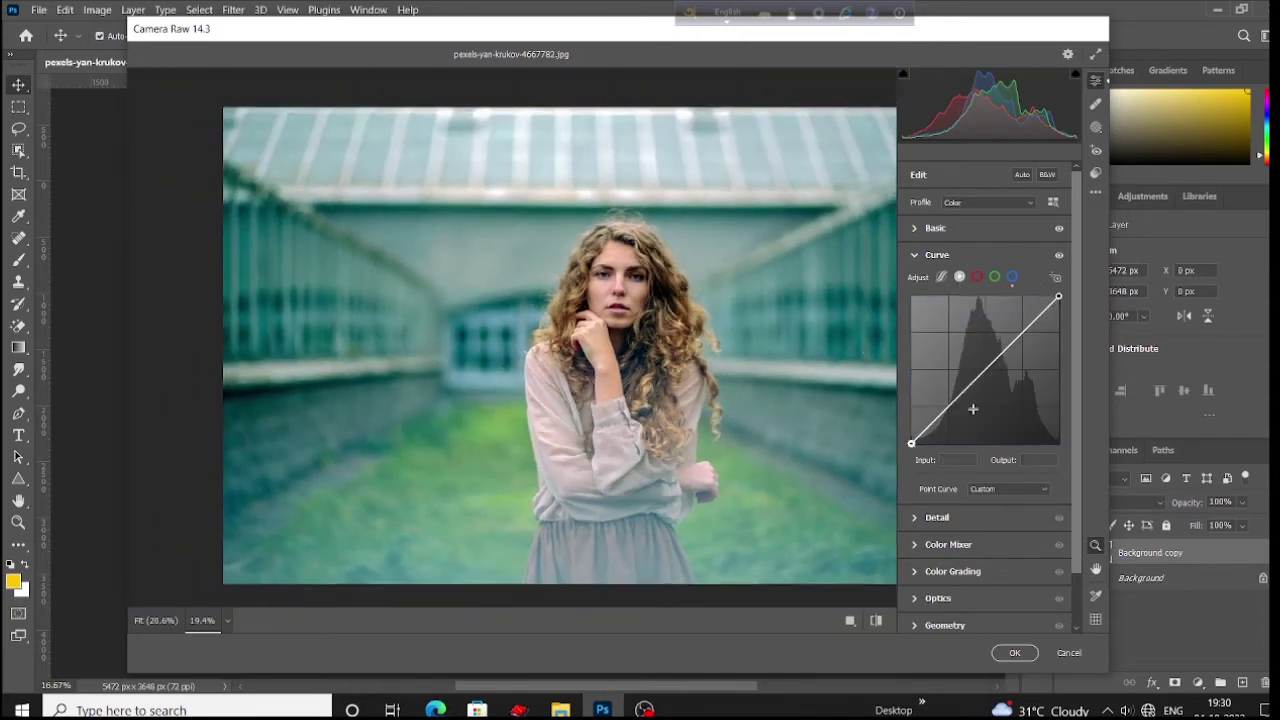
- Set Noise Reduction to 36, Color Noise Reduction to 36 and Sharpening to 2 in the detail settings
left_click(914, 518)
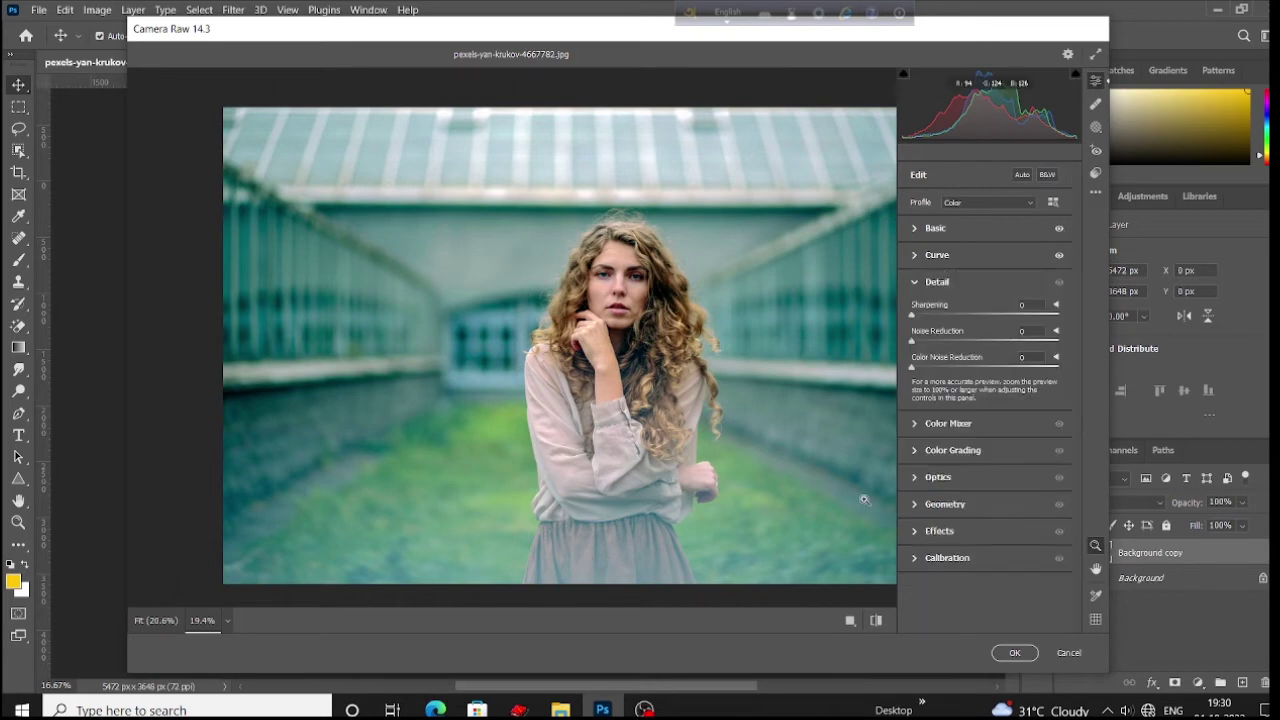
scroll(620, 330, "up", 4)
scroll(676, 393, "up", 2)
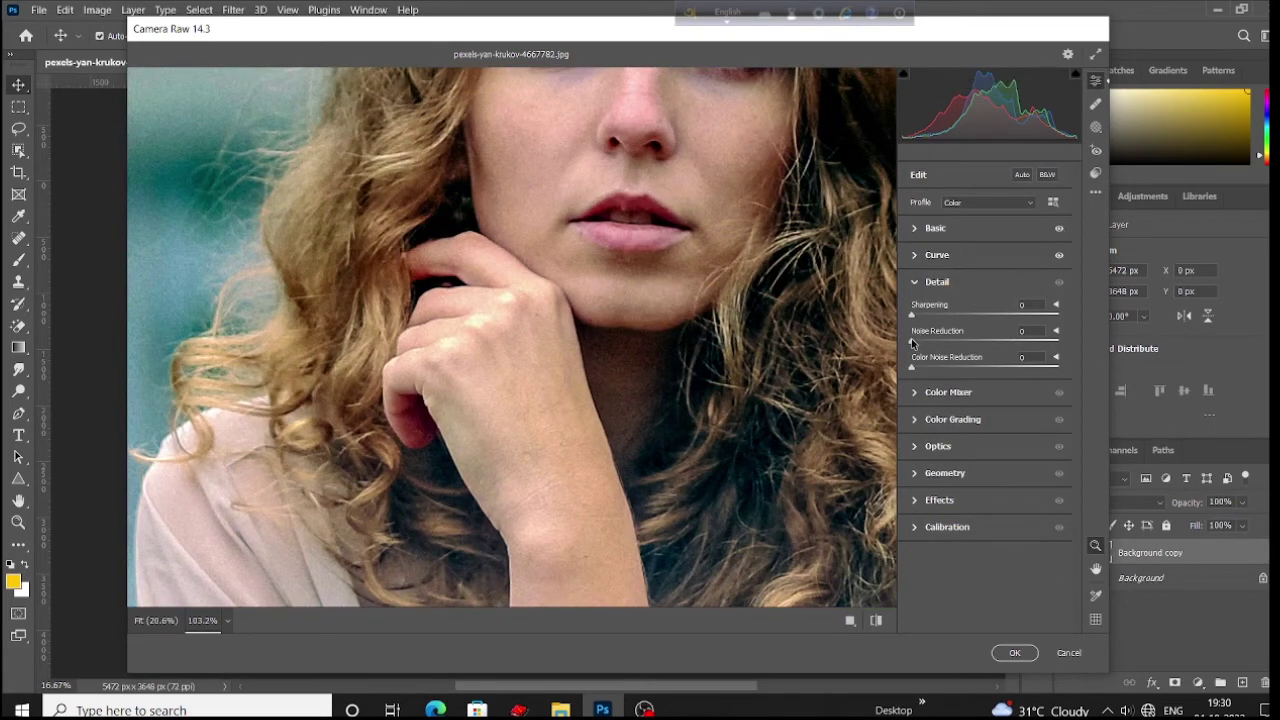
left_click_drag(911, 342, 963, 340)
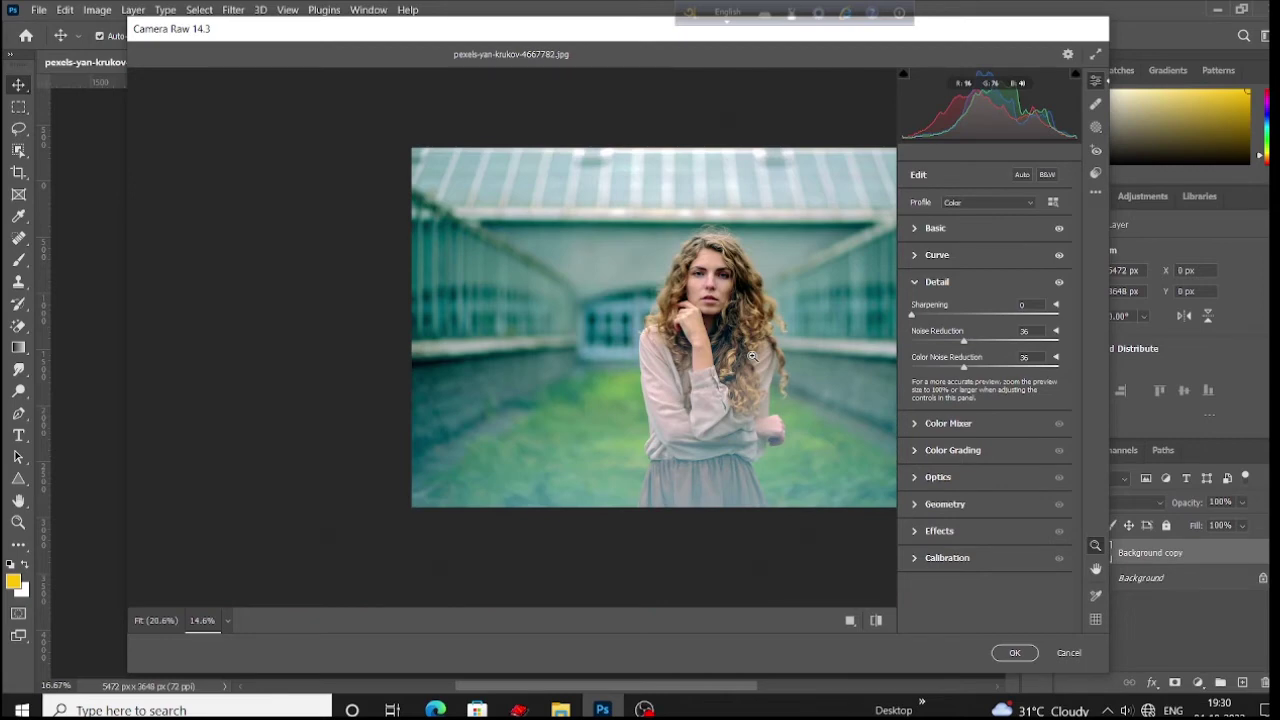
left_click(752, 356)
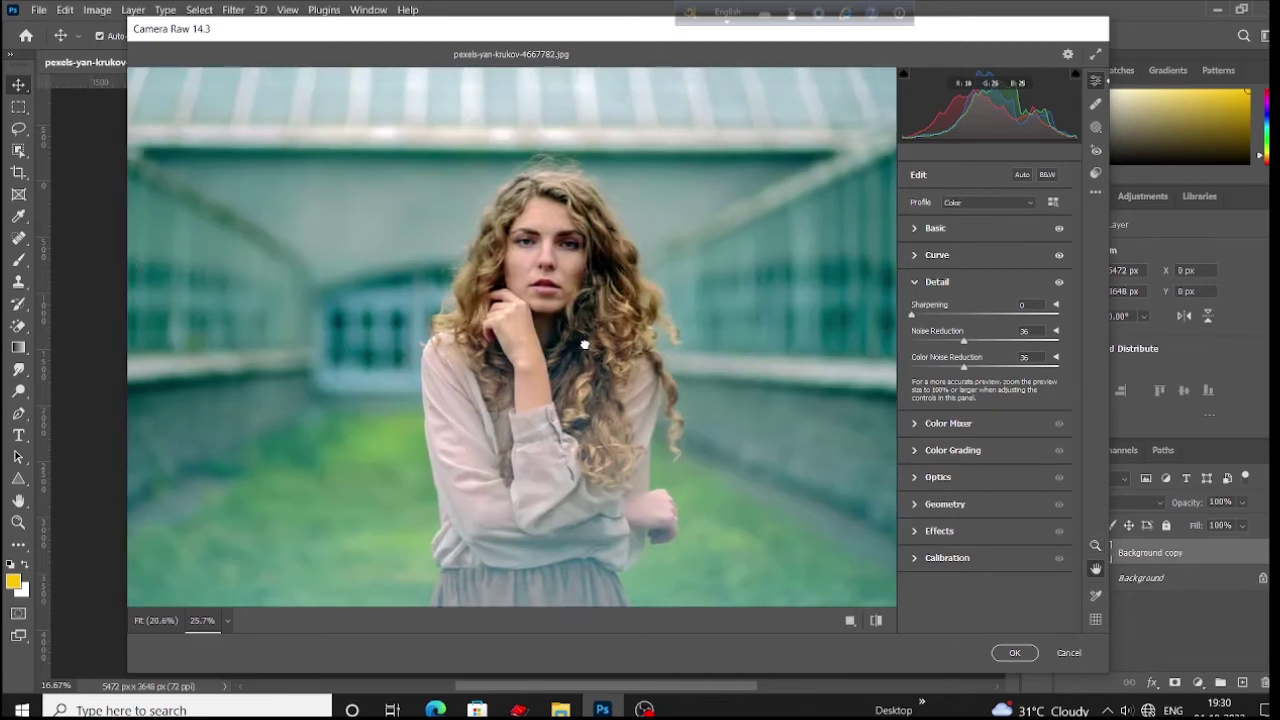
left_click(585, 345)
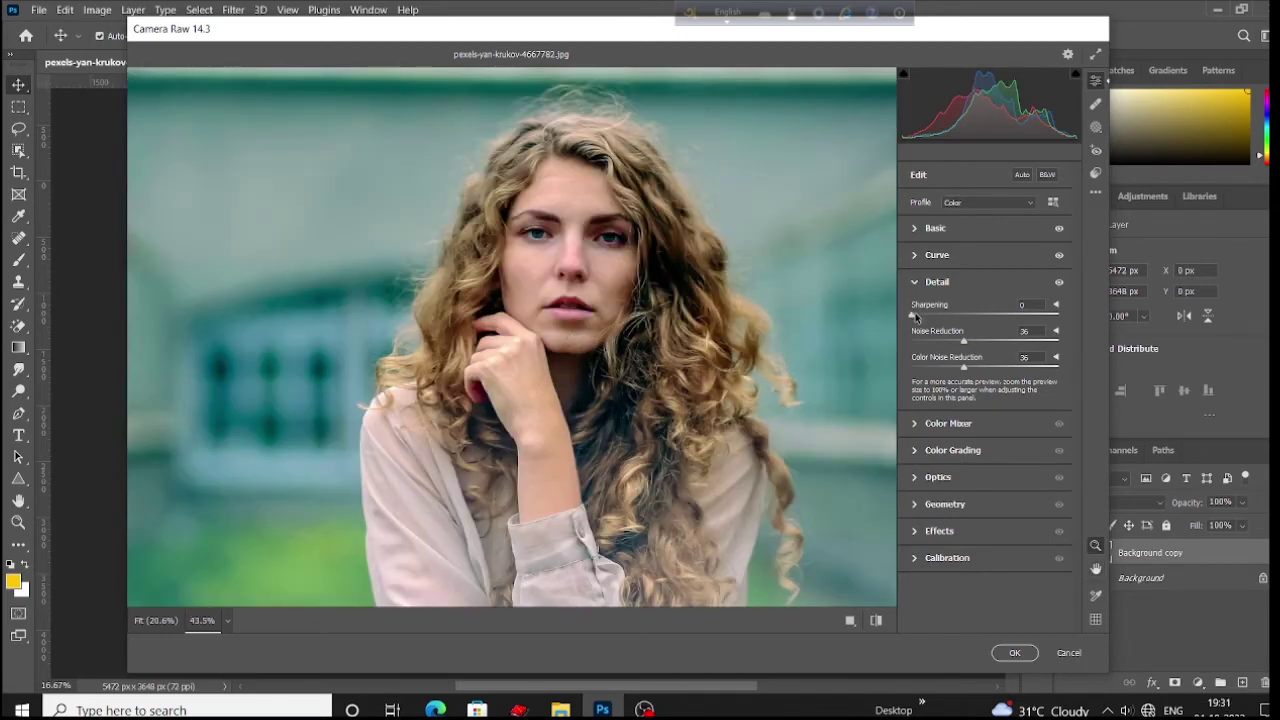
left_click(1030, 305)
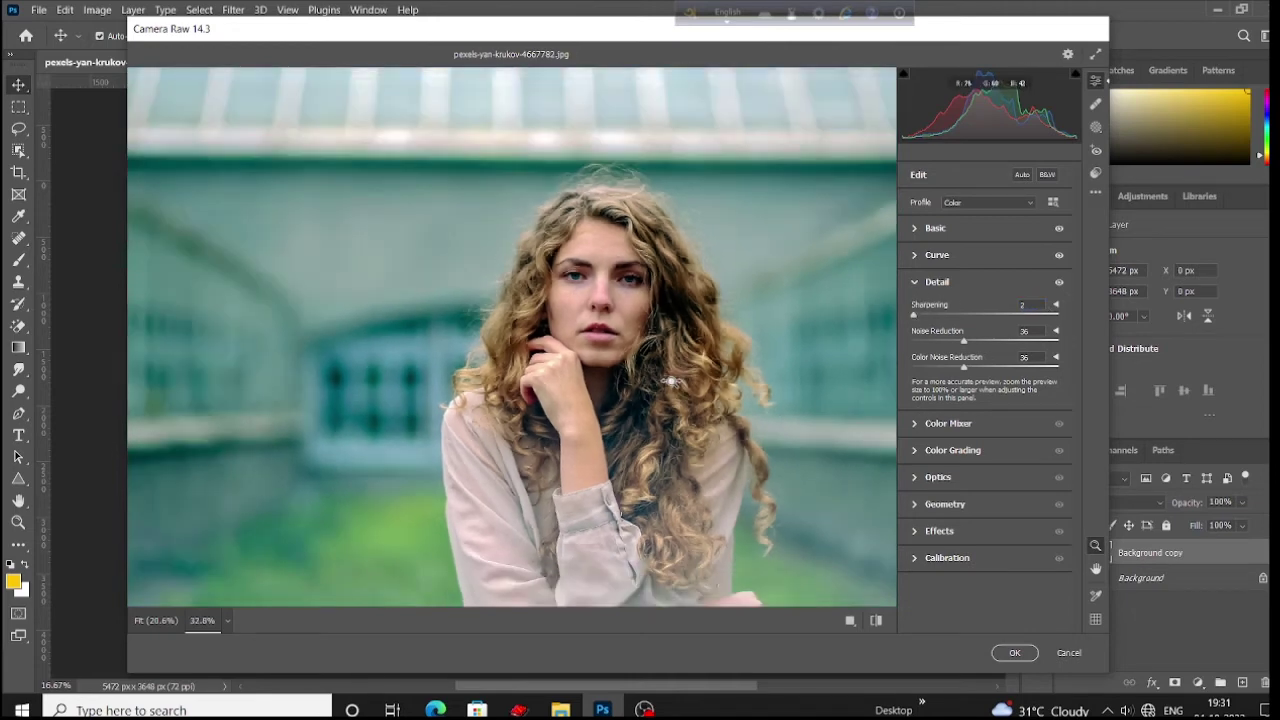
- Compare the portrait with the default settings and with the current Camera Raw adjustments
left_click(703, 406, "alt")
left_click(875, 621)
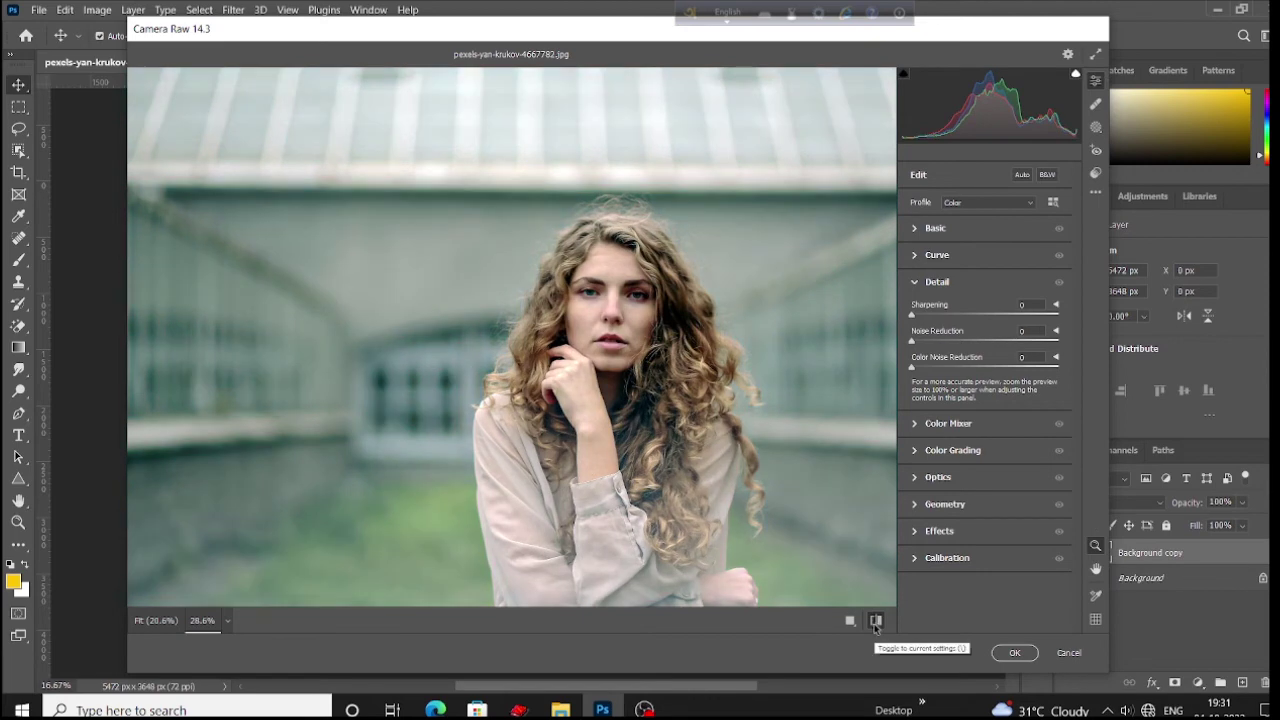
left_click(875, 621)
scroll(610, 395, "down", 3)
scroll(670, 399, "up", 2)
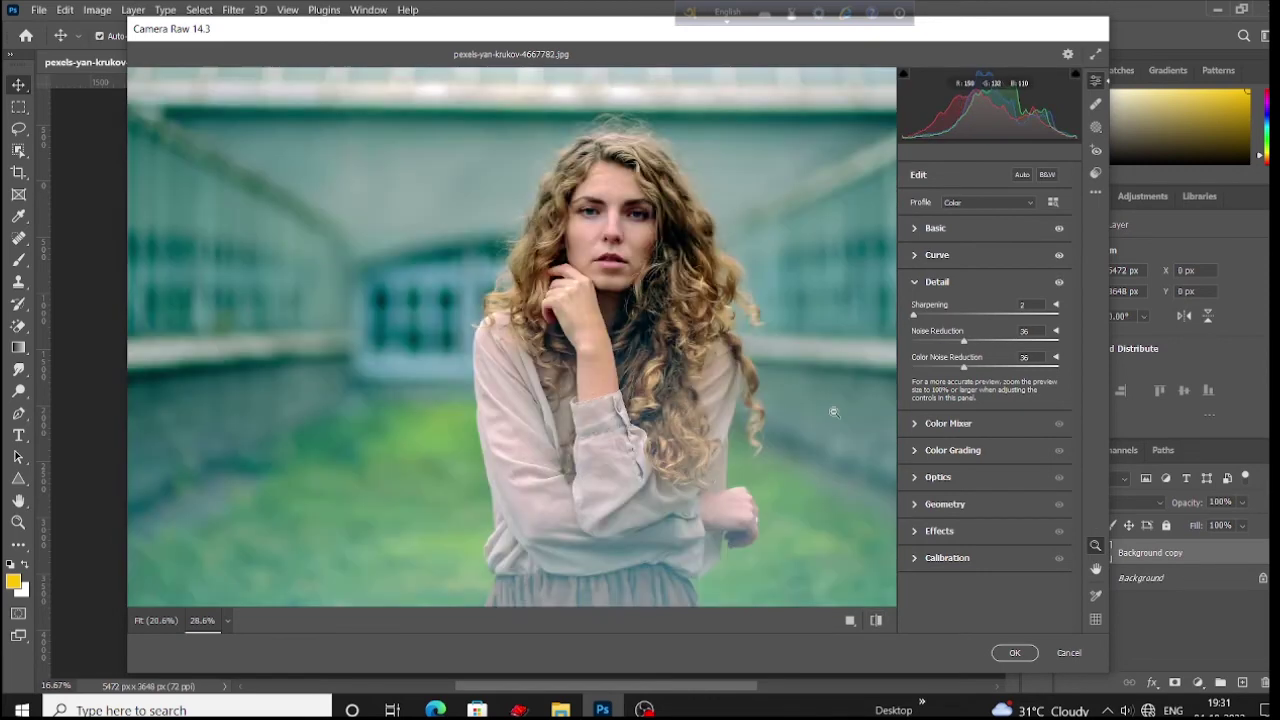
- Lower the HSL saturation in the Color Mixer to Reds -28, Oranges -18 and Yellows -13
left_click(913, 424)
scroll(650, 305, "up", 2)
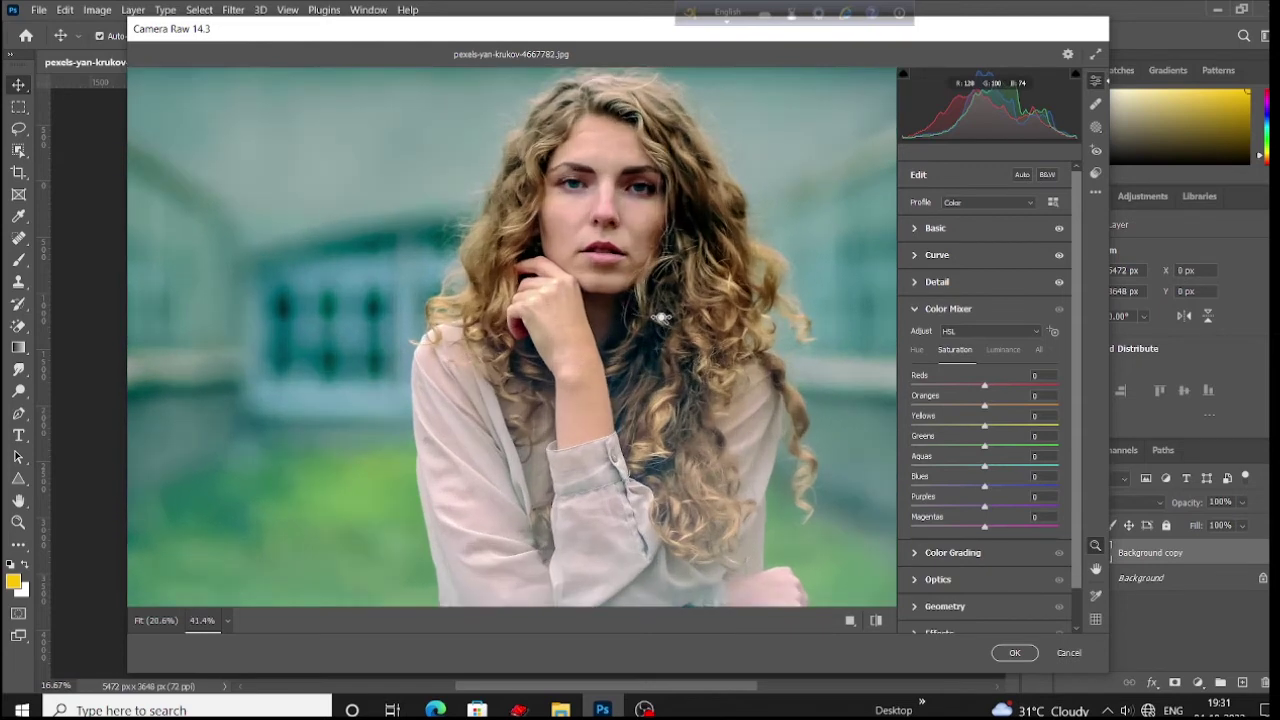
scroll(665, 318, "up", 2)
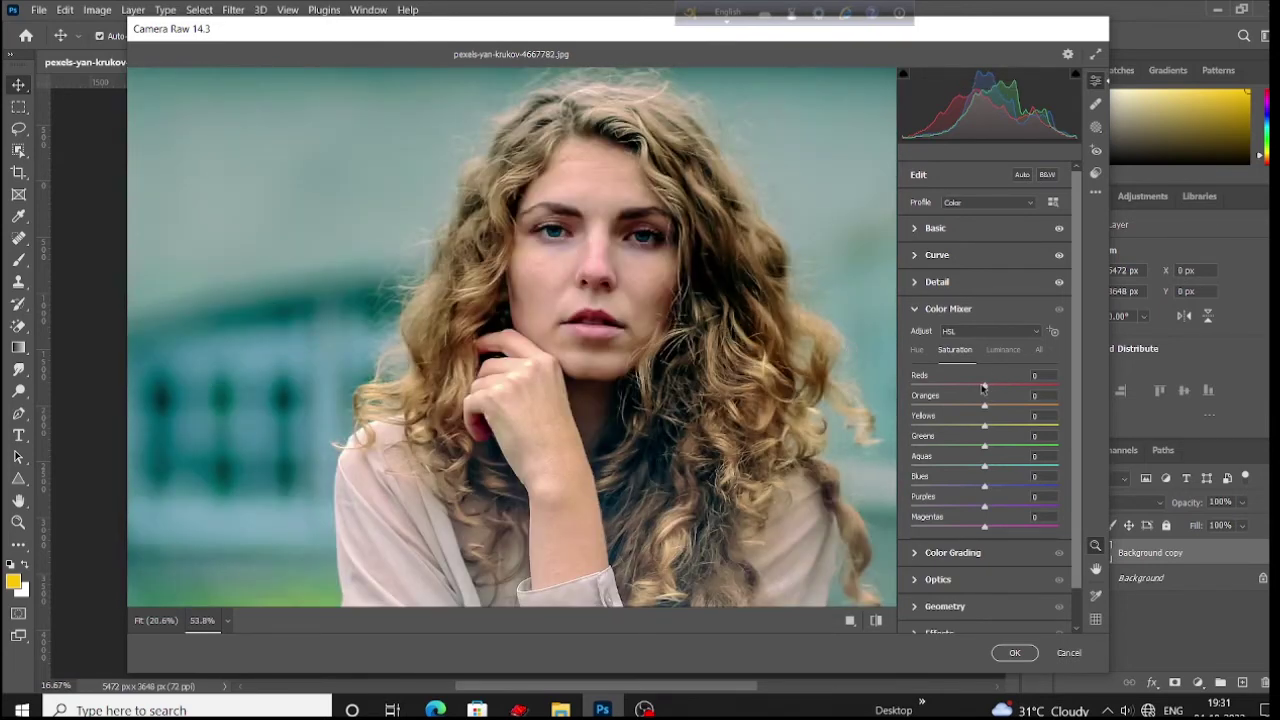
left_click_drag(983, 386, 963, 386)
left_click_drag(984, 405, 971, 404)
left_click_drag(982, 428, 975, 426)
scroll(705, 297, "down", 2)
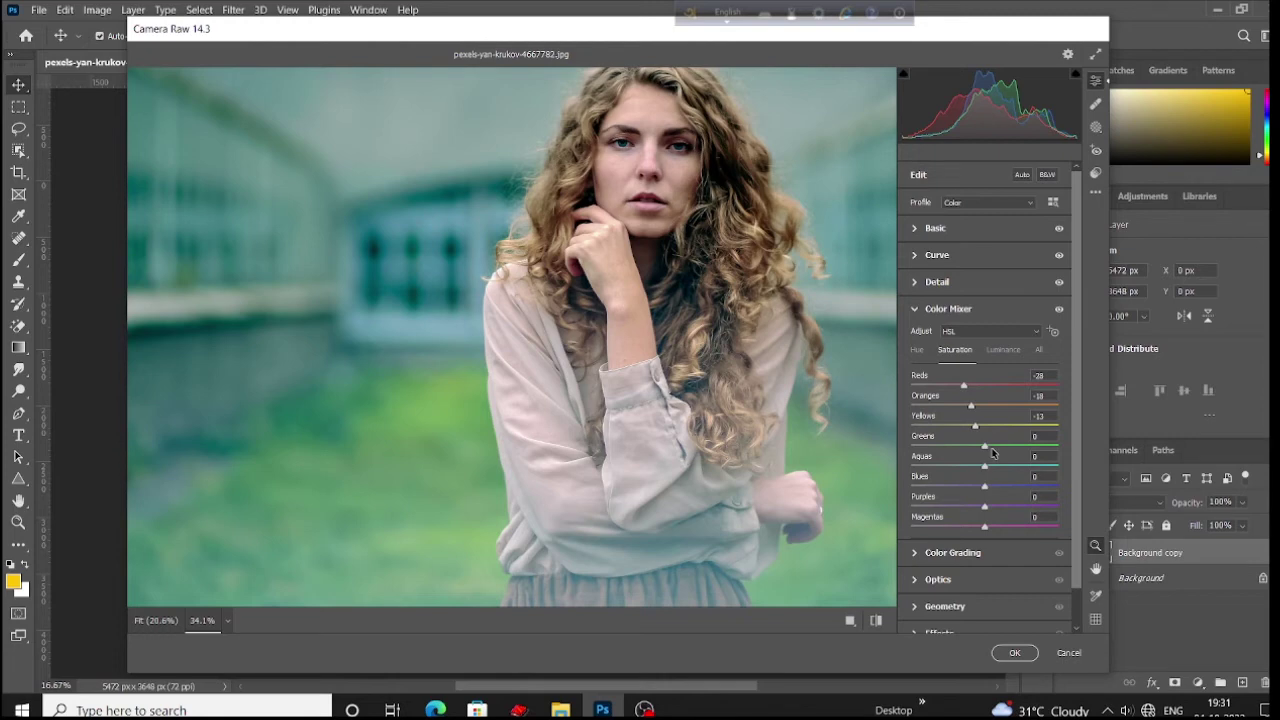
- Raise the HSL saturation in the Color Mixer to Greens +2, Aquas +16 and Blues +17
key("ctrl+minus")
left_click_drag(989, 465, 996, 483)
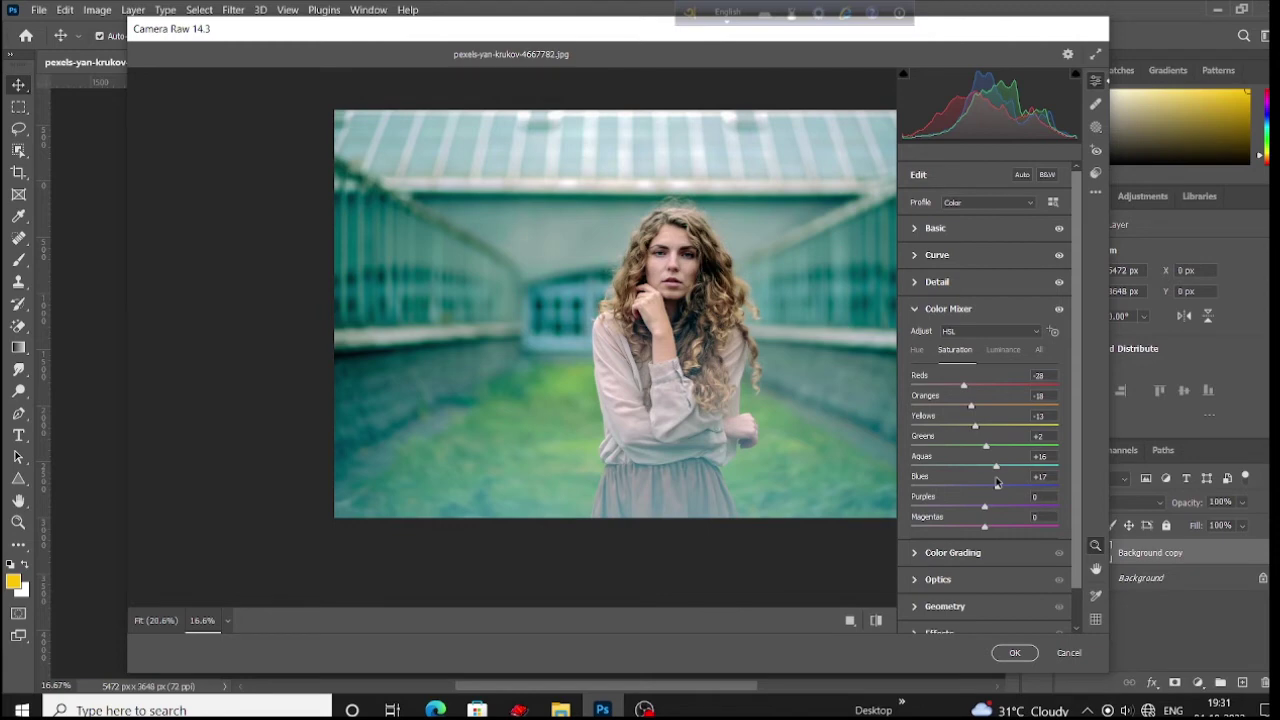
key("ctrl+plus")
scroll(1005, 390, "down", 1)
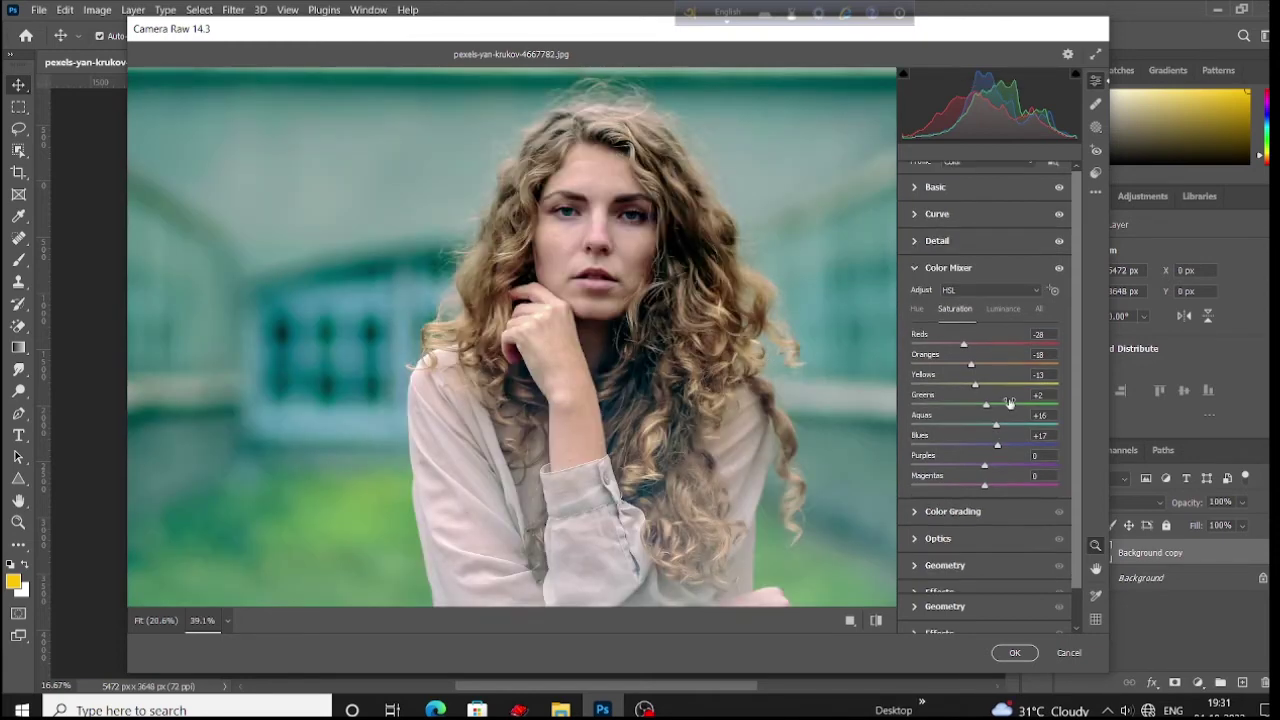
- Set the global Color Grading to Hue 46 and Saturation 12, and apply the Camera Raw filter
left_click(912, 511)
key("ctrl+minus")
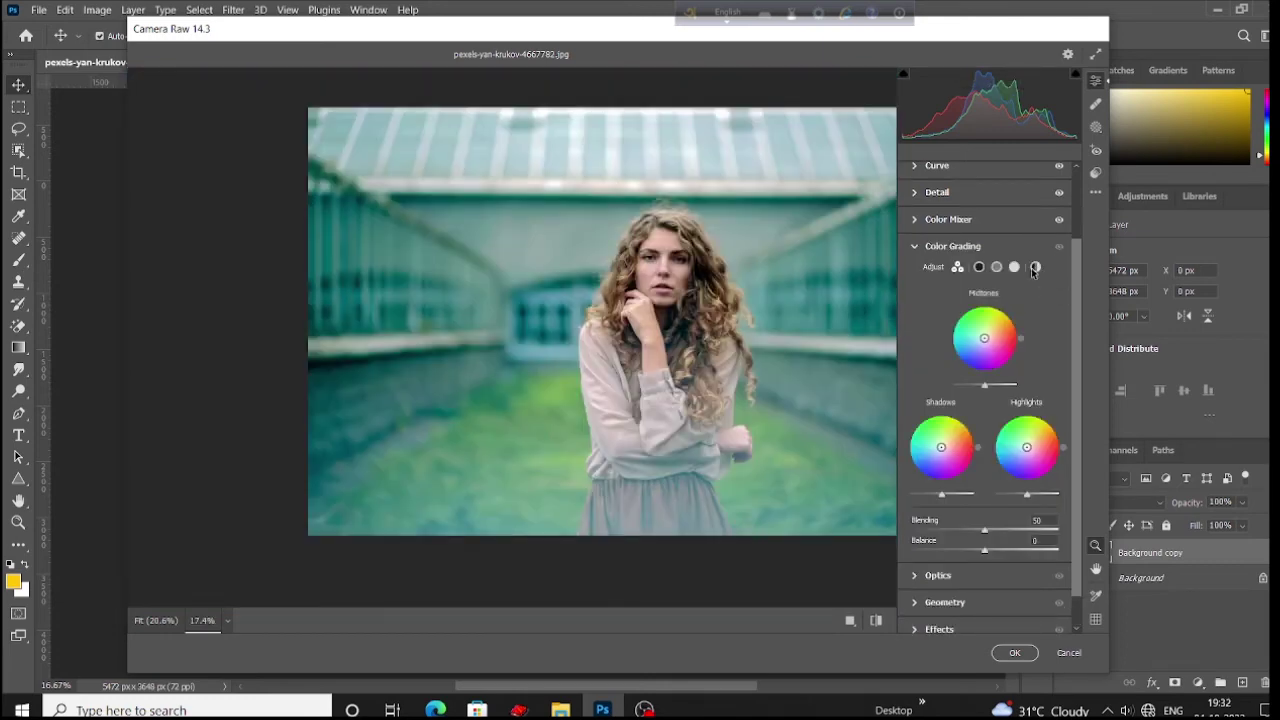
left_click(1035, 267)
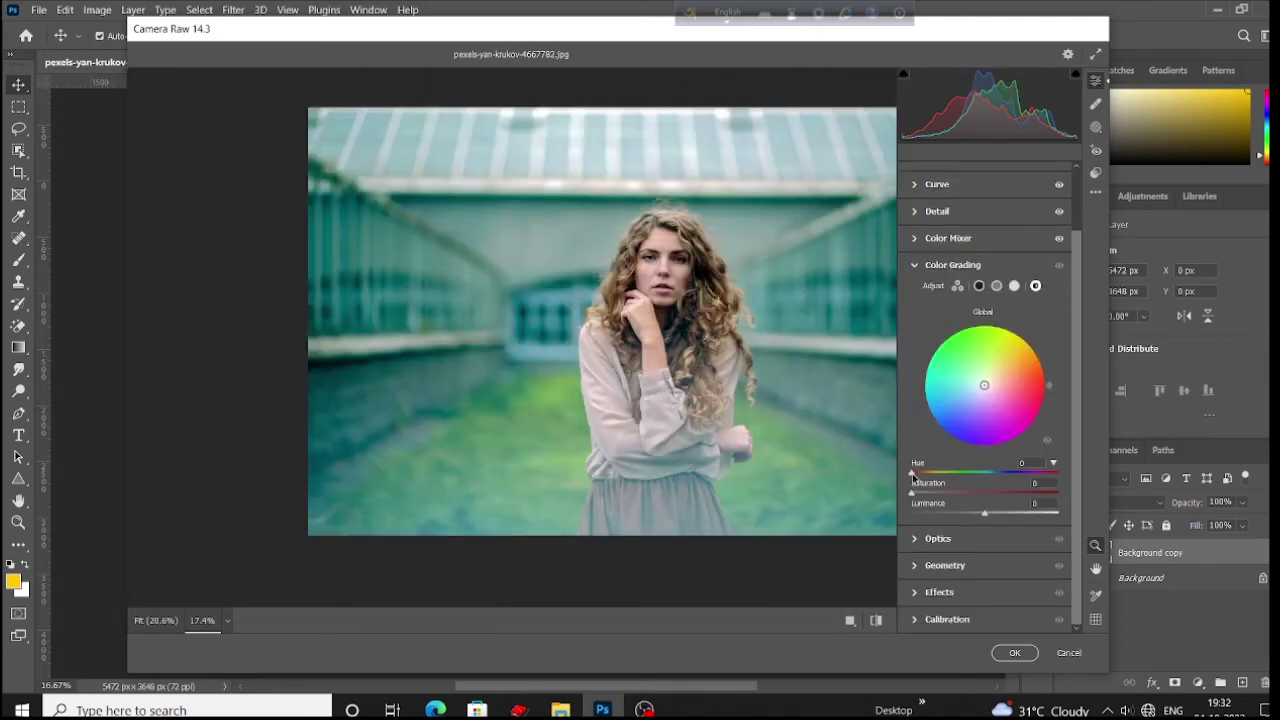
left_click_drag(912, 473, 931, 501)
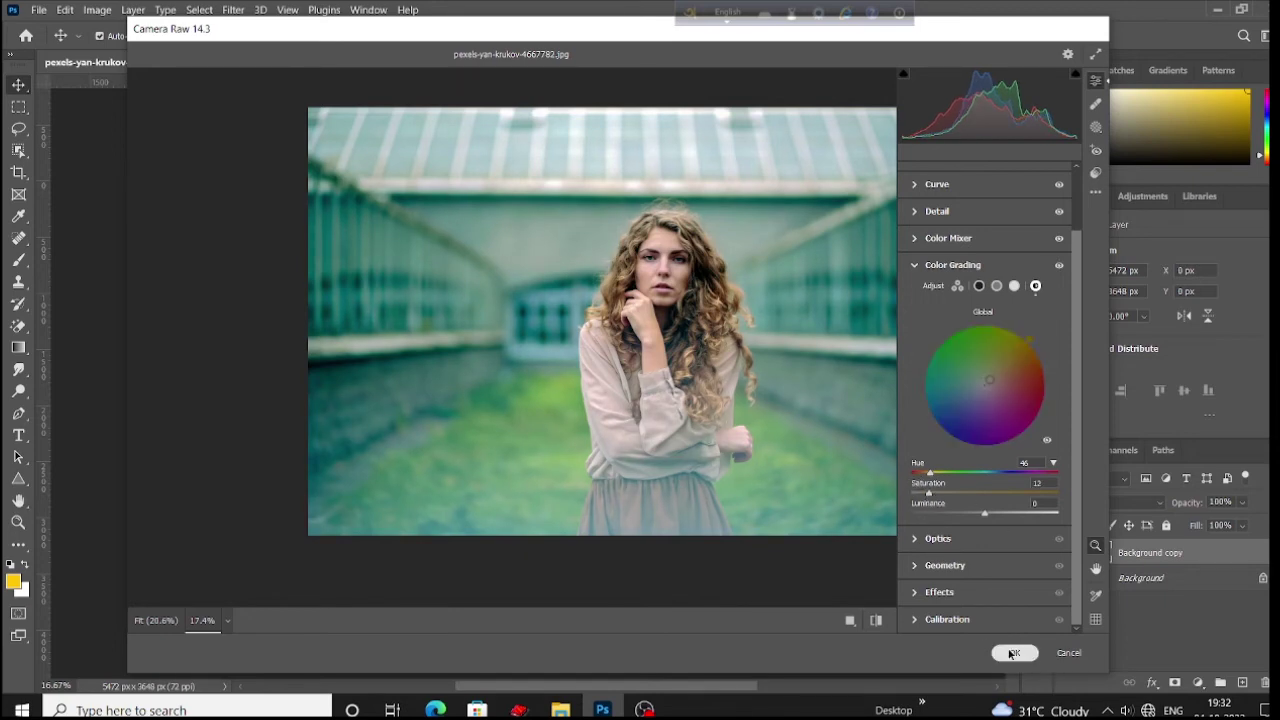
left_click(1014, 652)
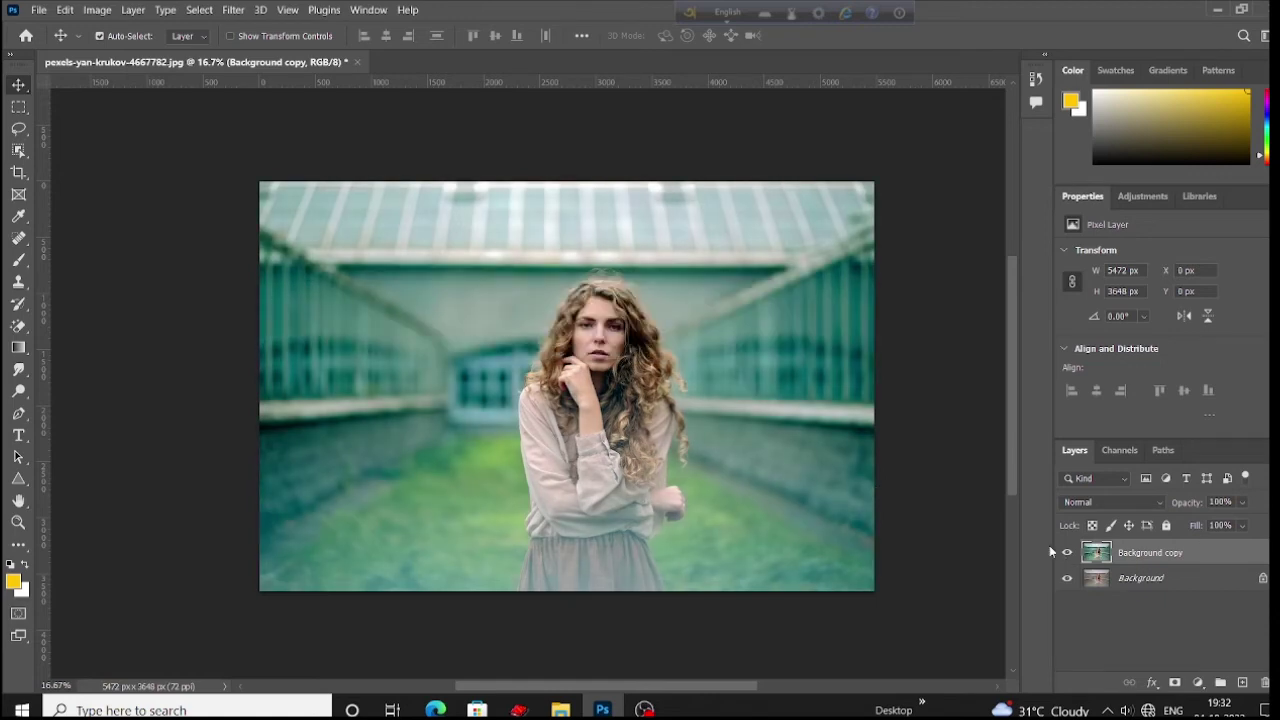
- Compare the graded photo with the original by hiding and showing the Background copy layer
left_click(1067, 552)
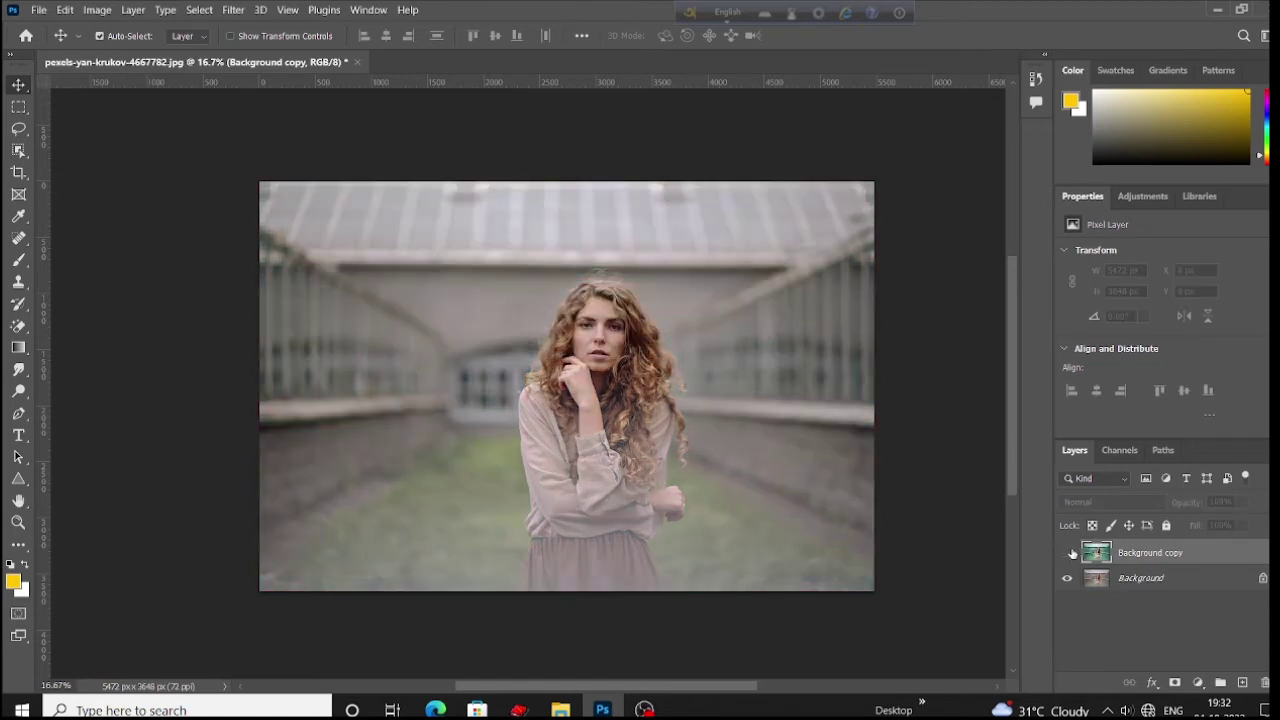
left_click(1067, 552)
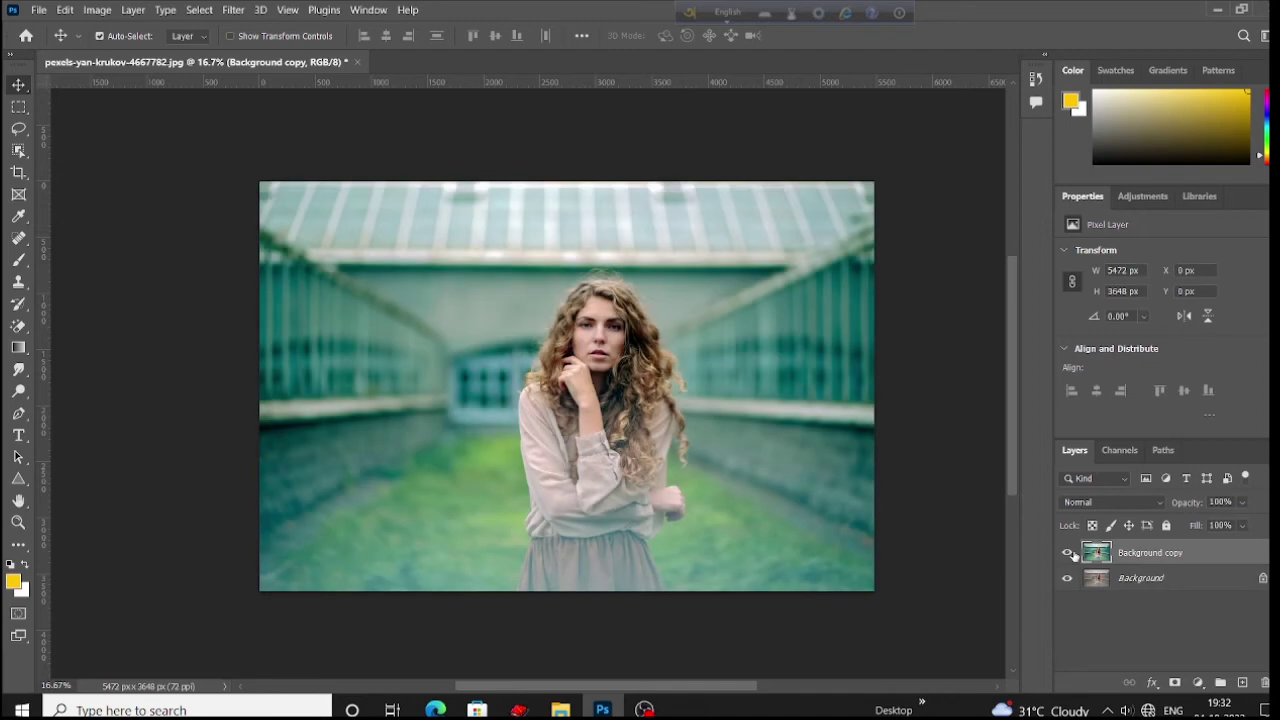
left_click(1068, 553)
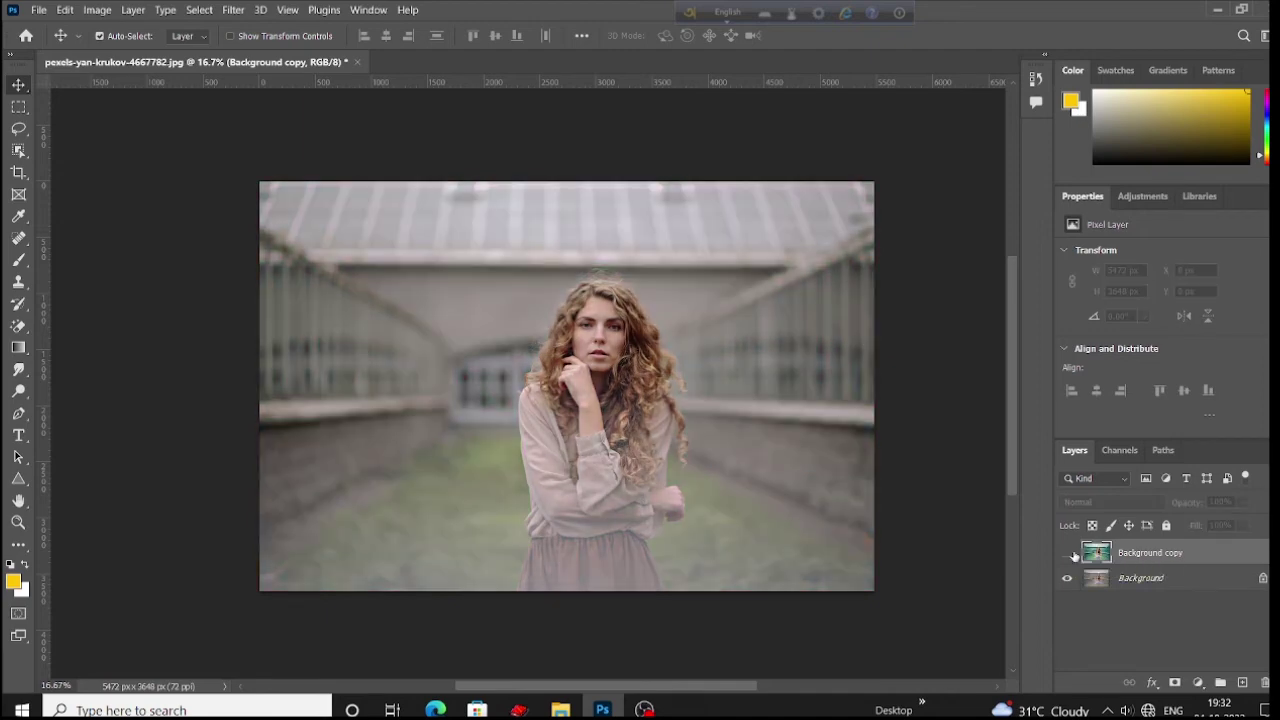
left_click(1068, 553)
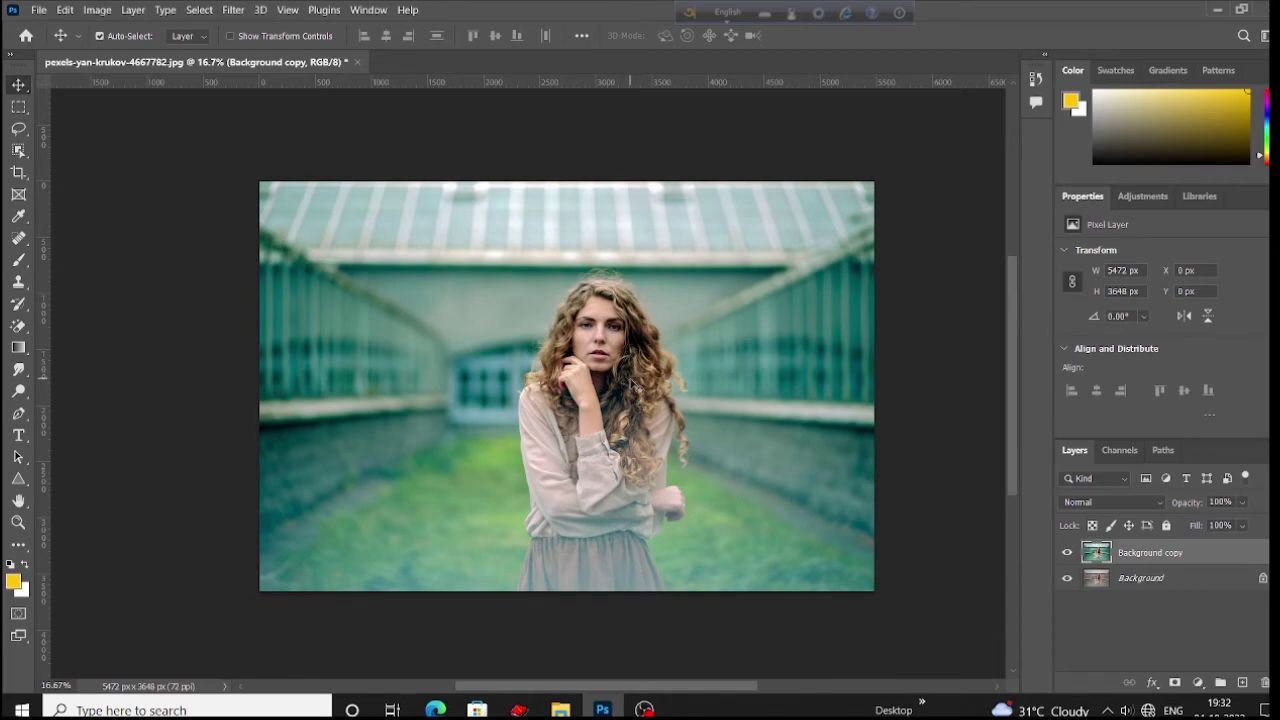
- Open Levels on the Background copy layer and slightly raise the Blue channel's black input level
key("ctrl+plus")
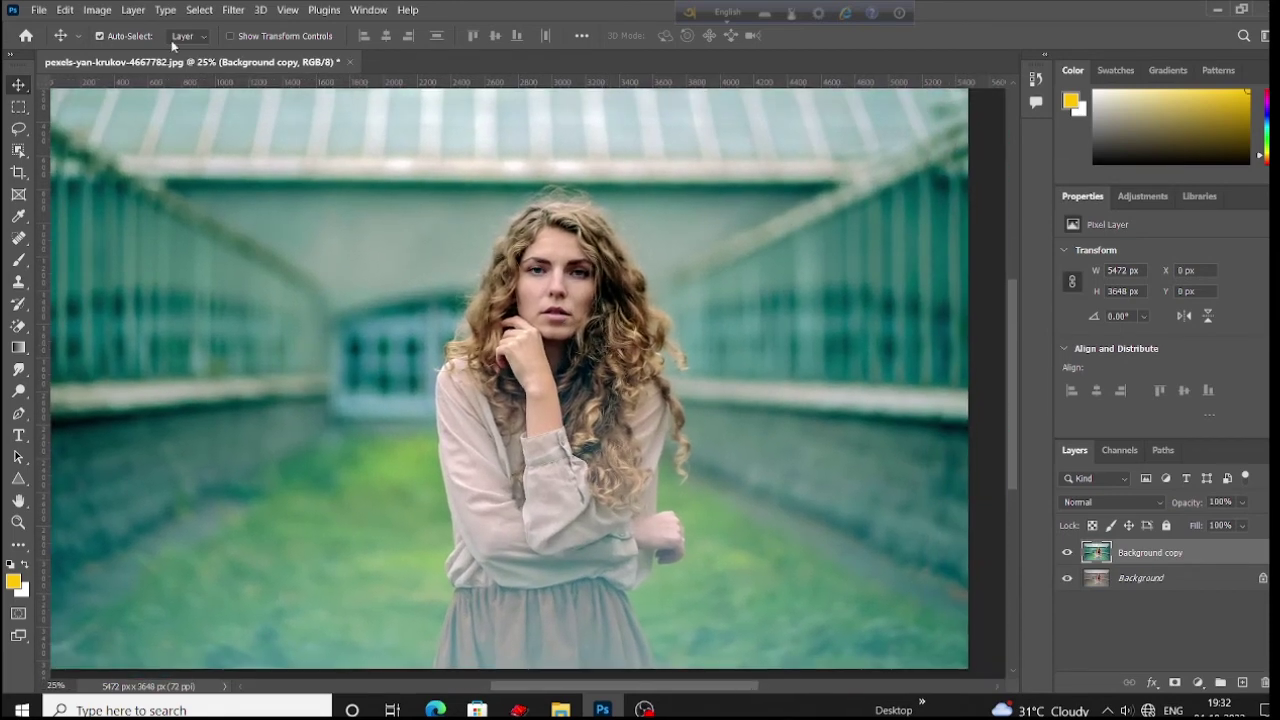
left_click(97, 10)
mouse_move(121, 52)
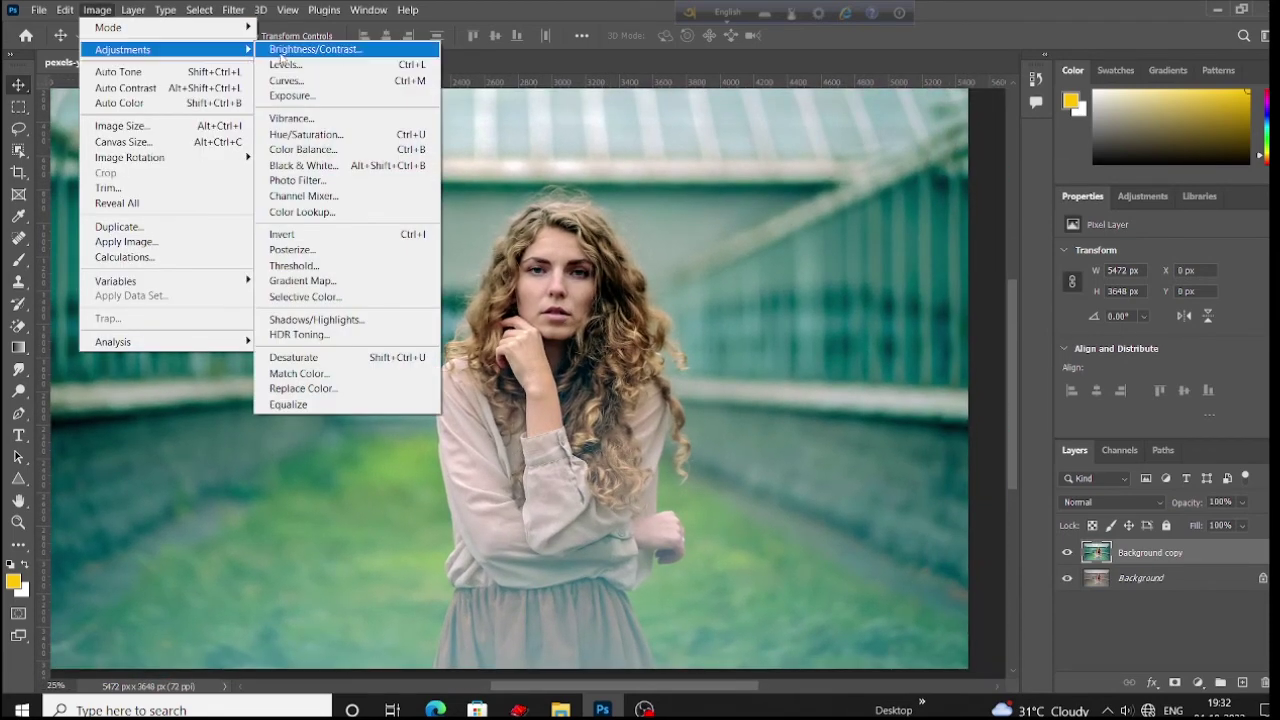
left_click(288, 64)
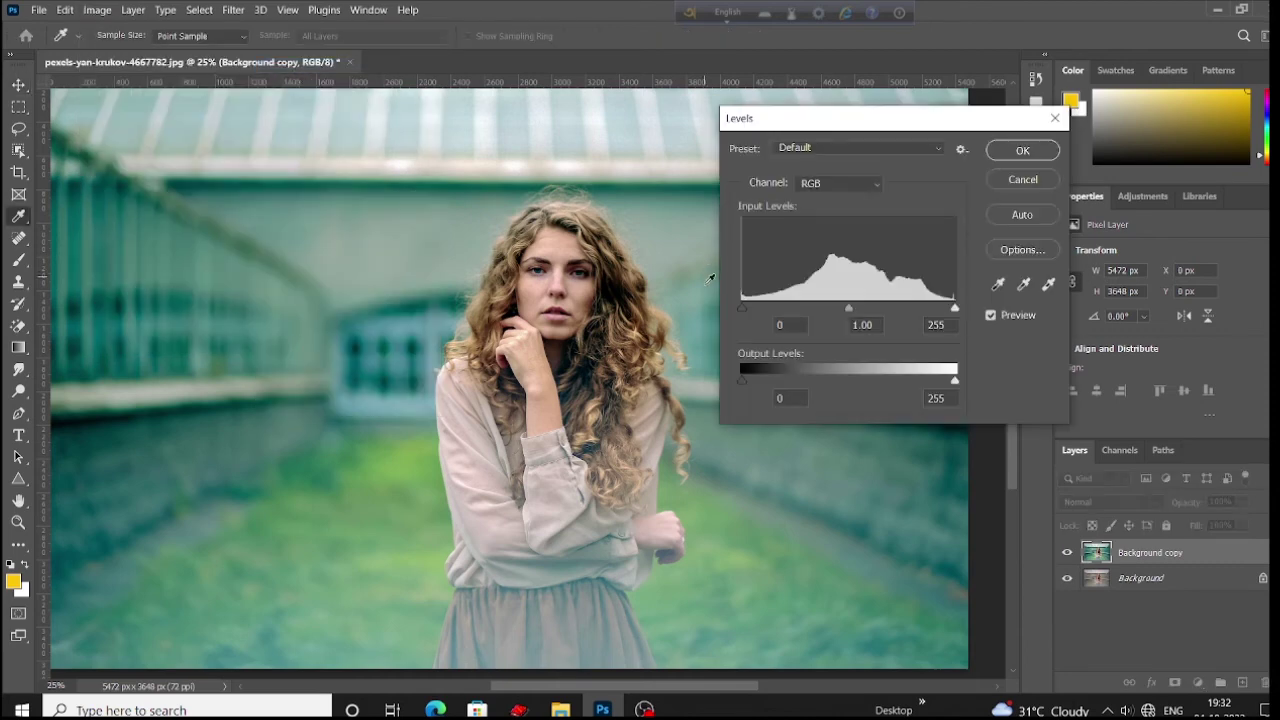
left_click(848, 183)
left_click(848, 211)
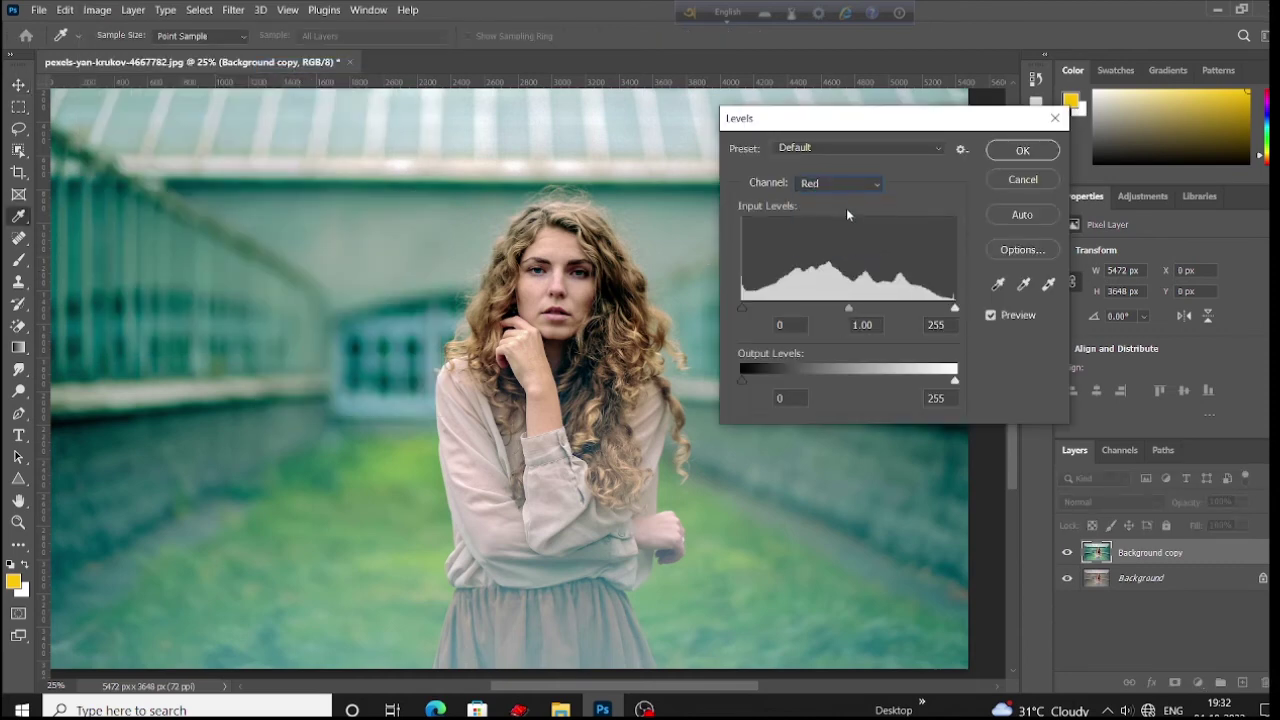
left_click(840, 183)
left_click(846, 232)
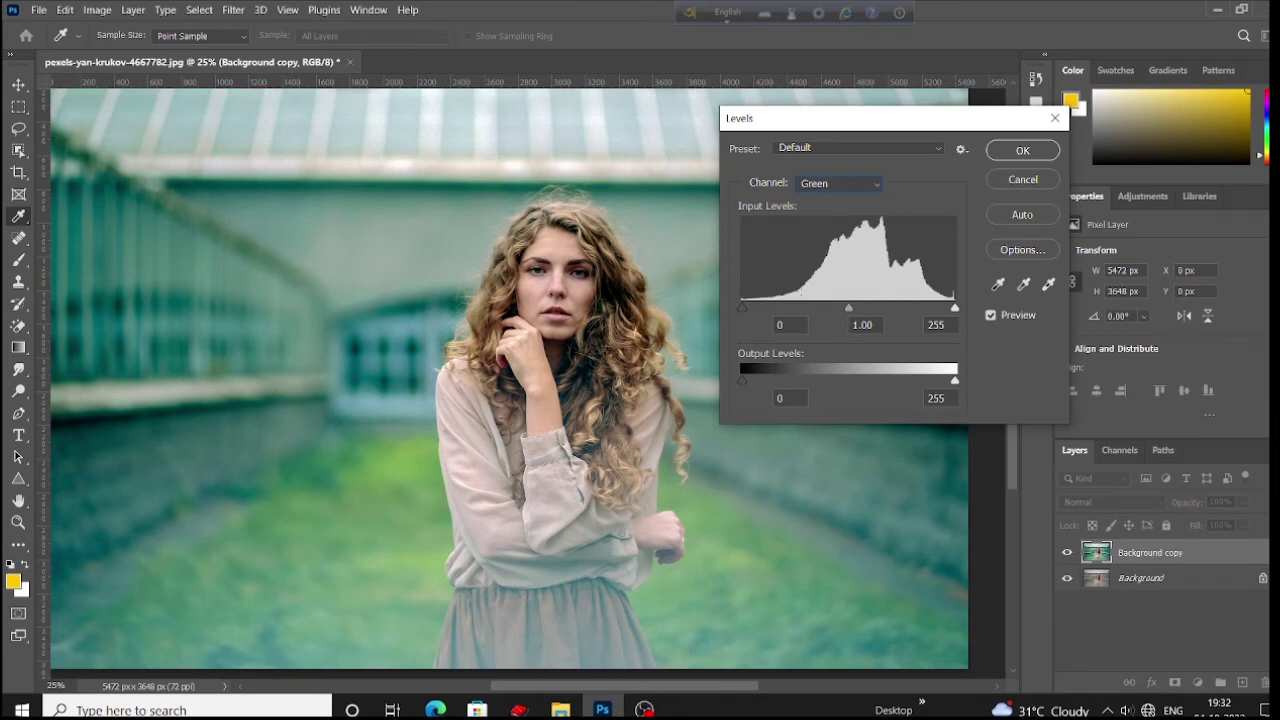
left_click(822, 185)
left_click(826, 252)
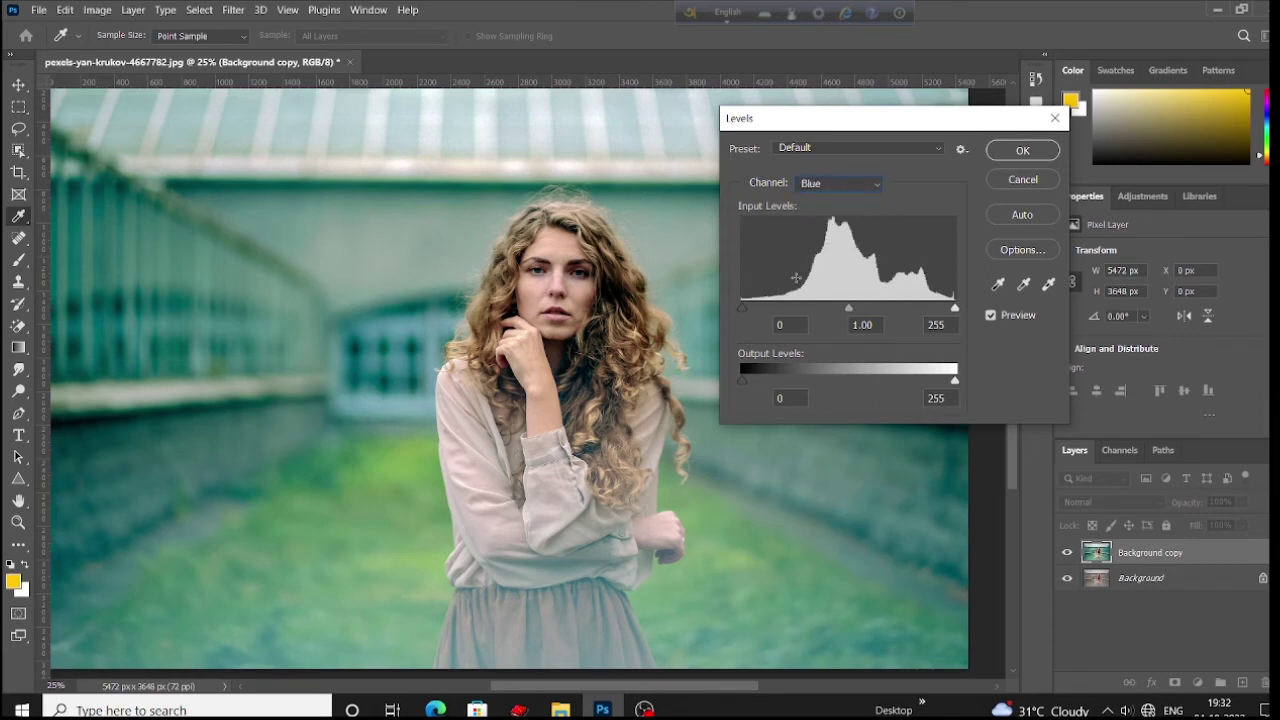
left_click_drag(742, 308, 750, 310)
- Set the Green channel's black input level to 14 in Levels
left_click(822, 185)
left_click(820, 232)
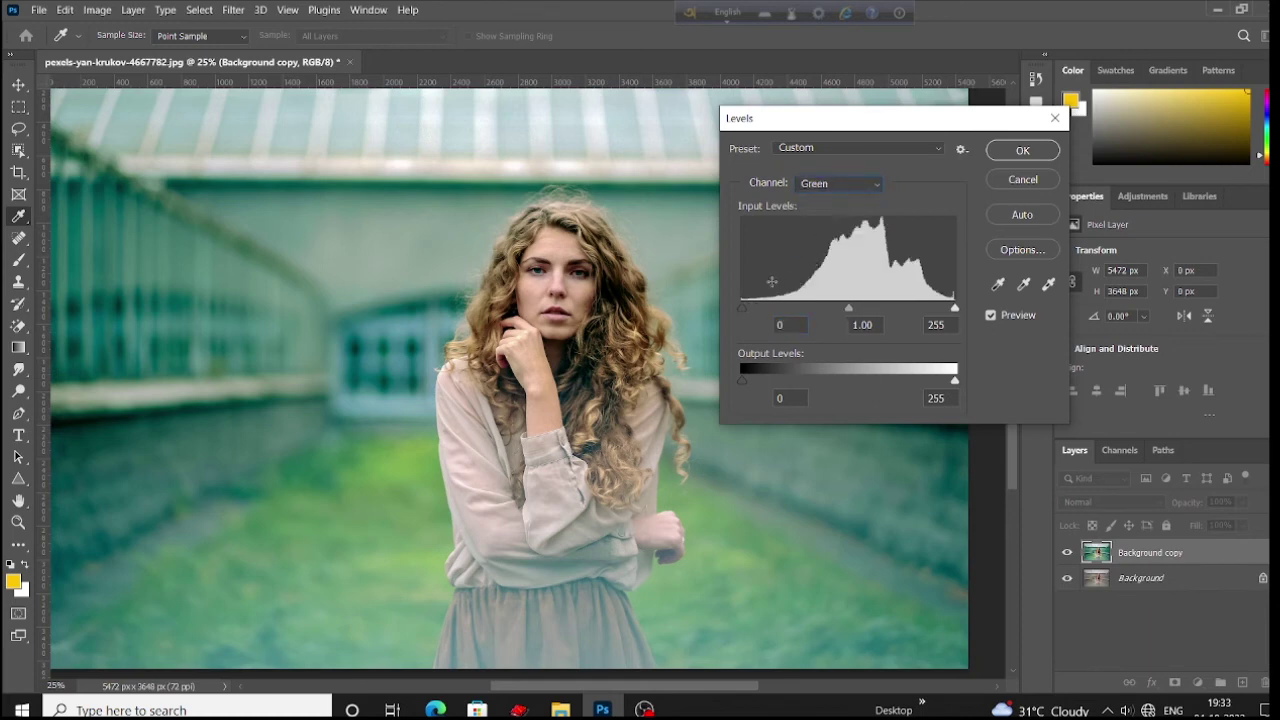
left_click_drag(743, 310, 763, 312)
key("ctrl+minus")
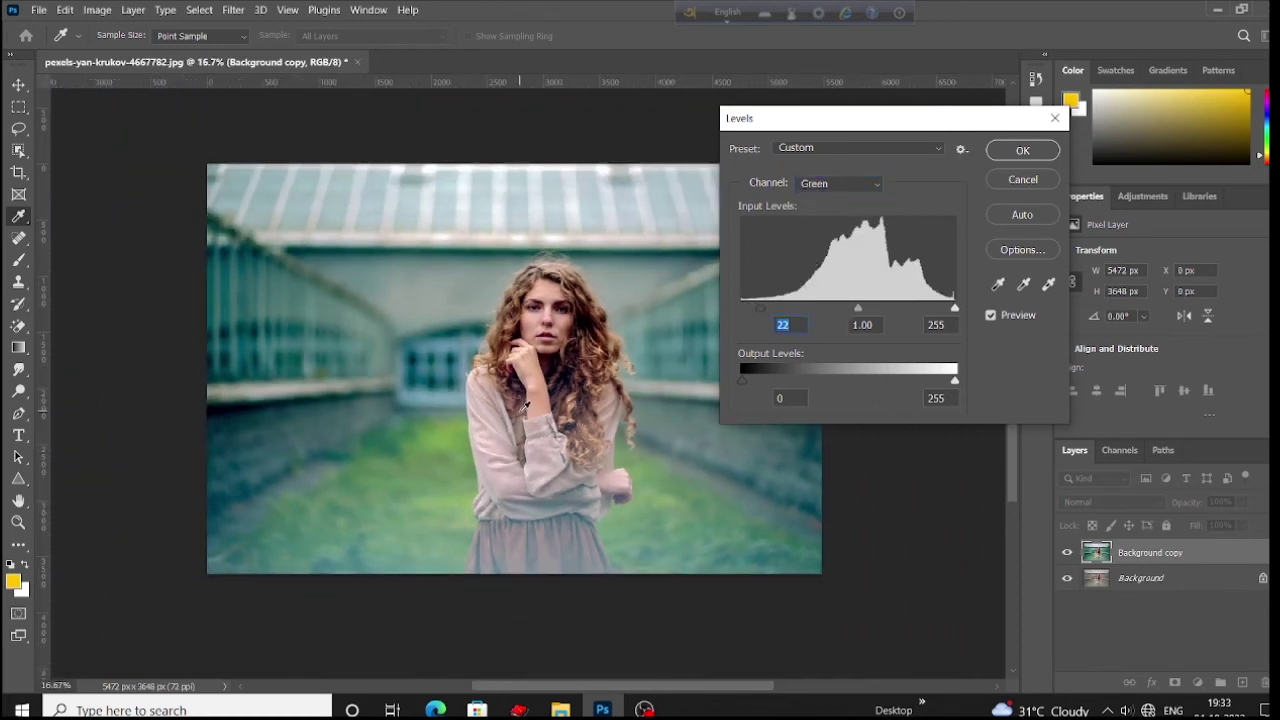
left_click_drag(760, 309, 753, 307)
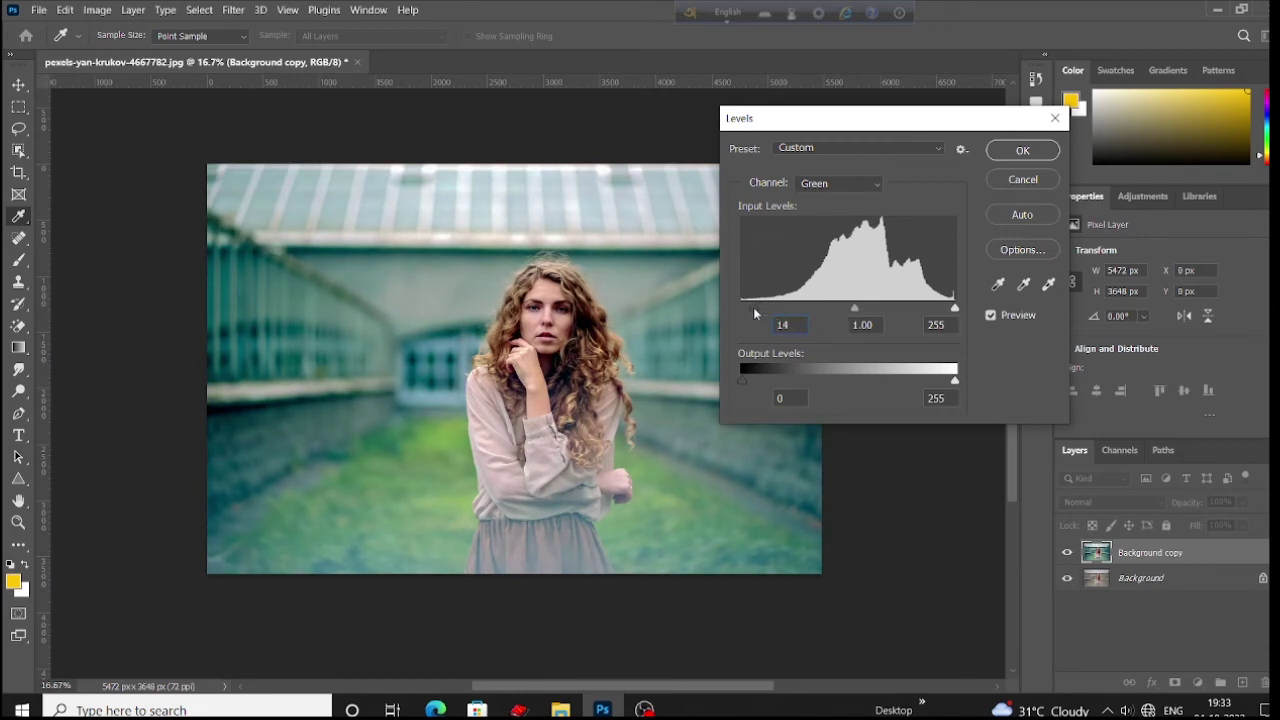
- Set the Red channel's white input level to 250 and apply the Levels adjustment
left_click(826, 187)
left_click(820, 216)
left_click(838, 184)
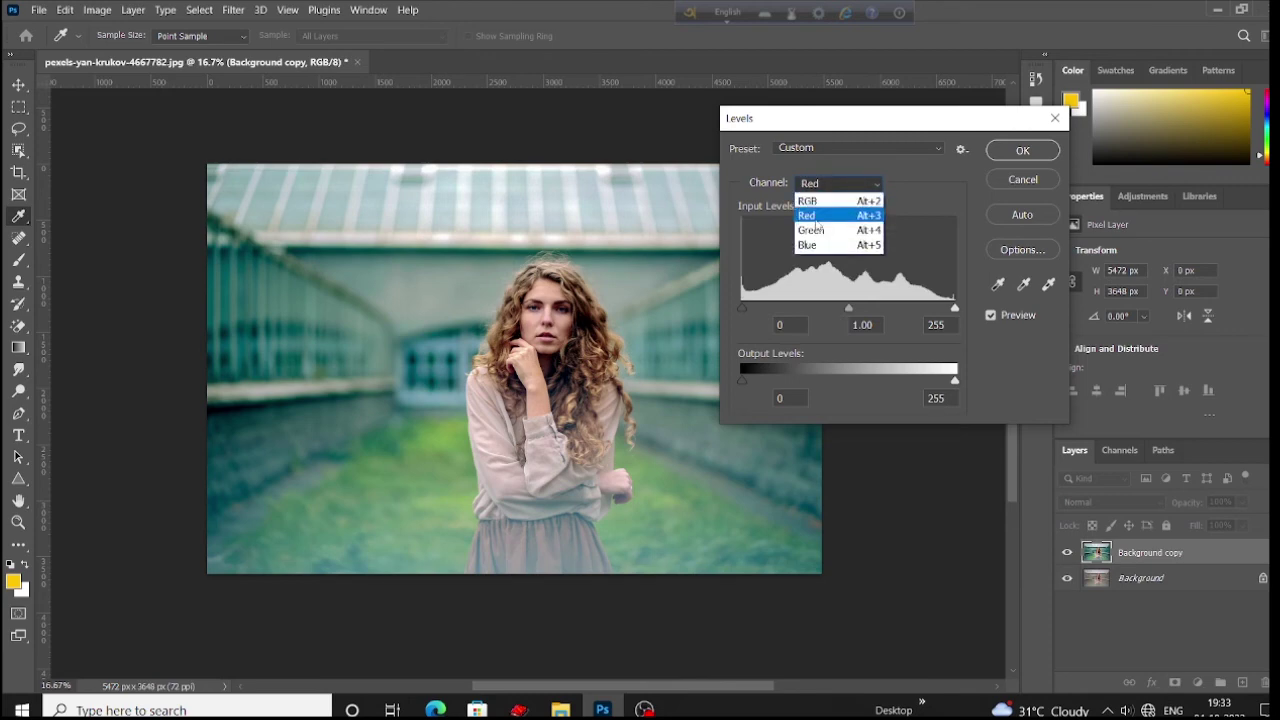
left_click(816, 219)
left_click_drag(956, 312, 951, 313)
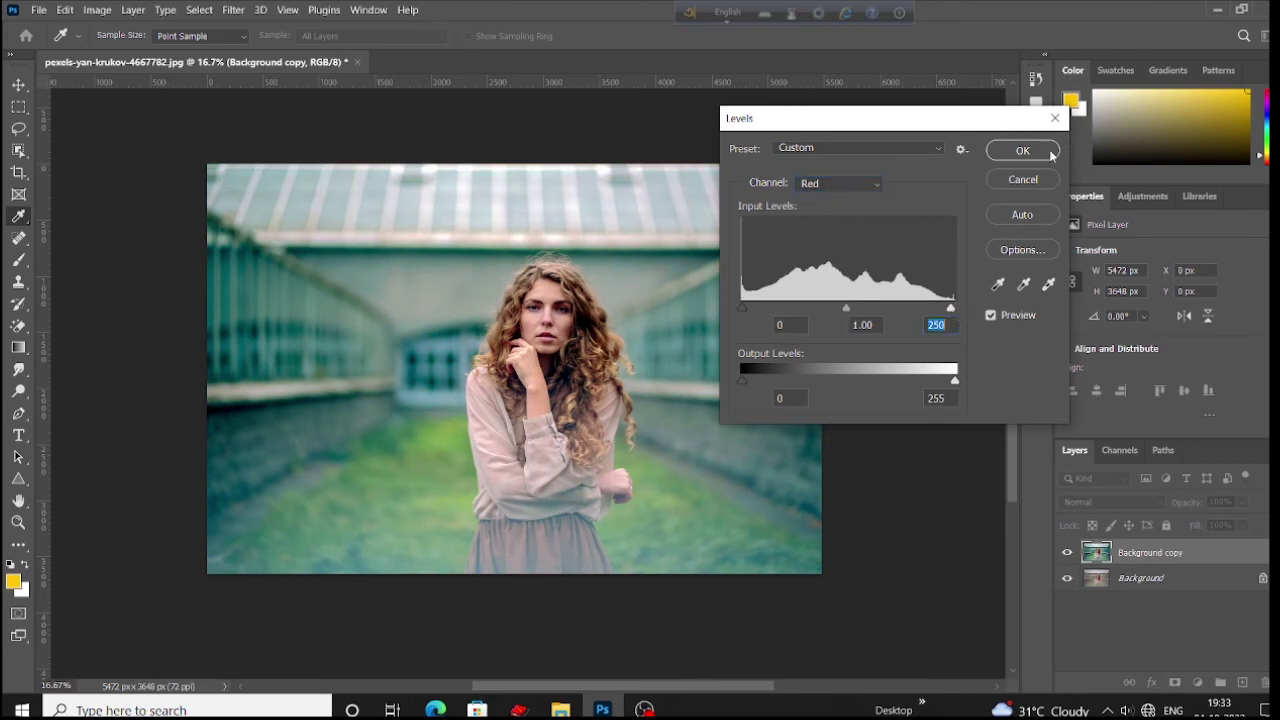
left_click(1023, 149)
key("v")
scroll(545, 290, "down", 1)
scroll(545, 290, "up", 1)
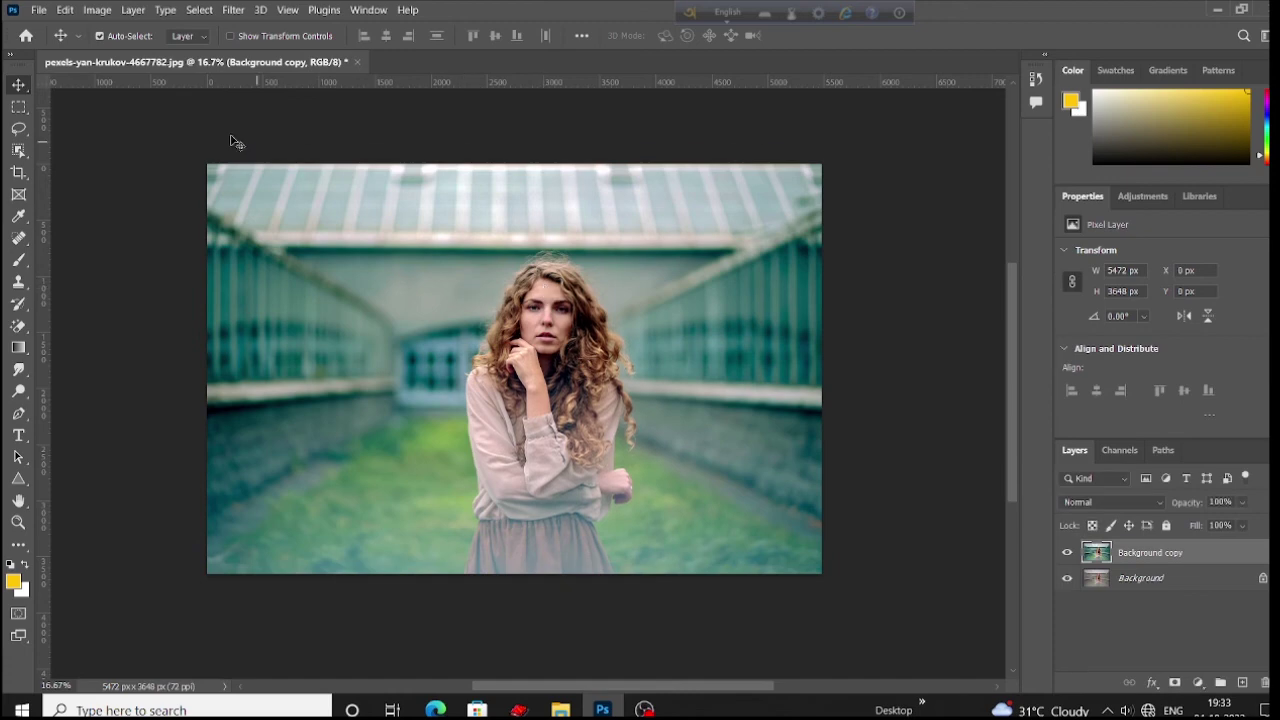
- Open Color Balance on the Background copy layer and set the midtones' Yellow–Blue level to -3
left_click(97, 10)
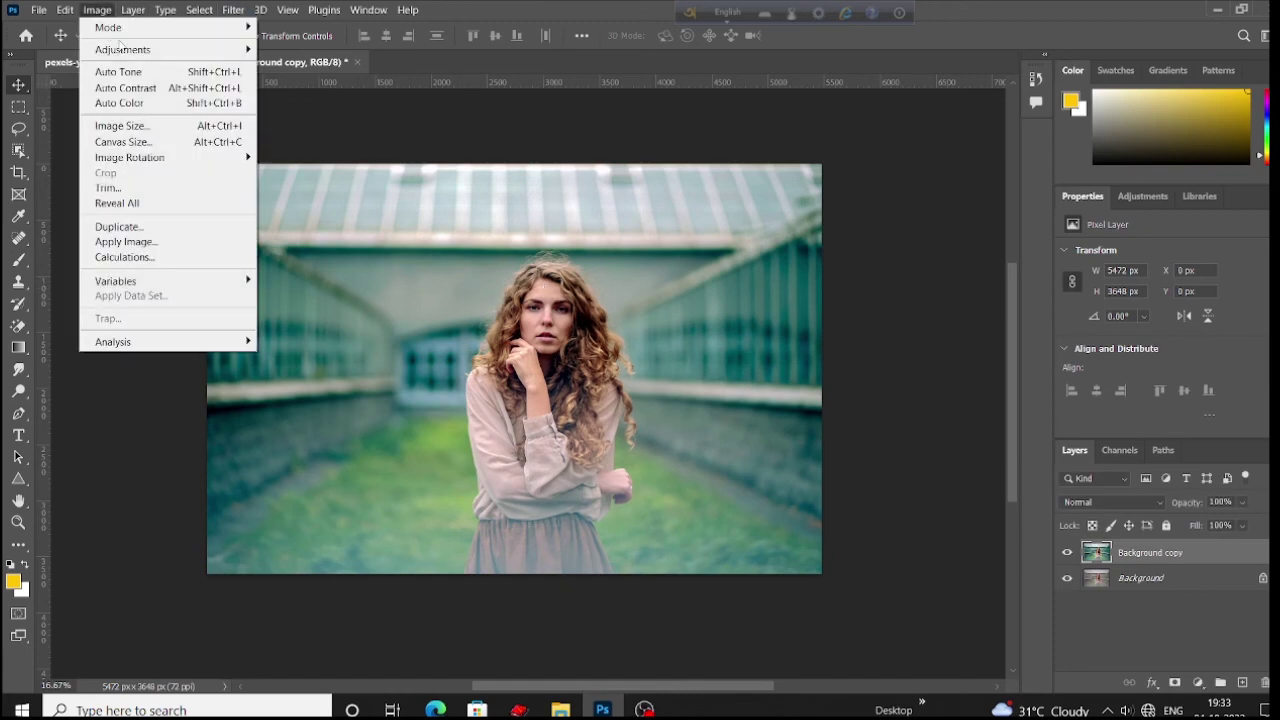
mouse_move(125, 50)
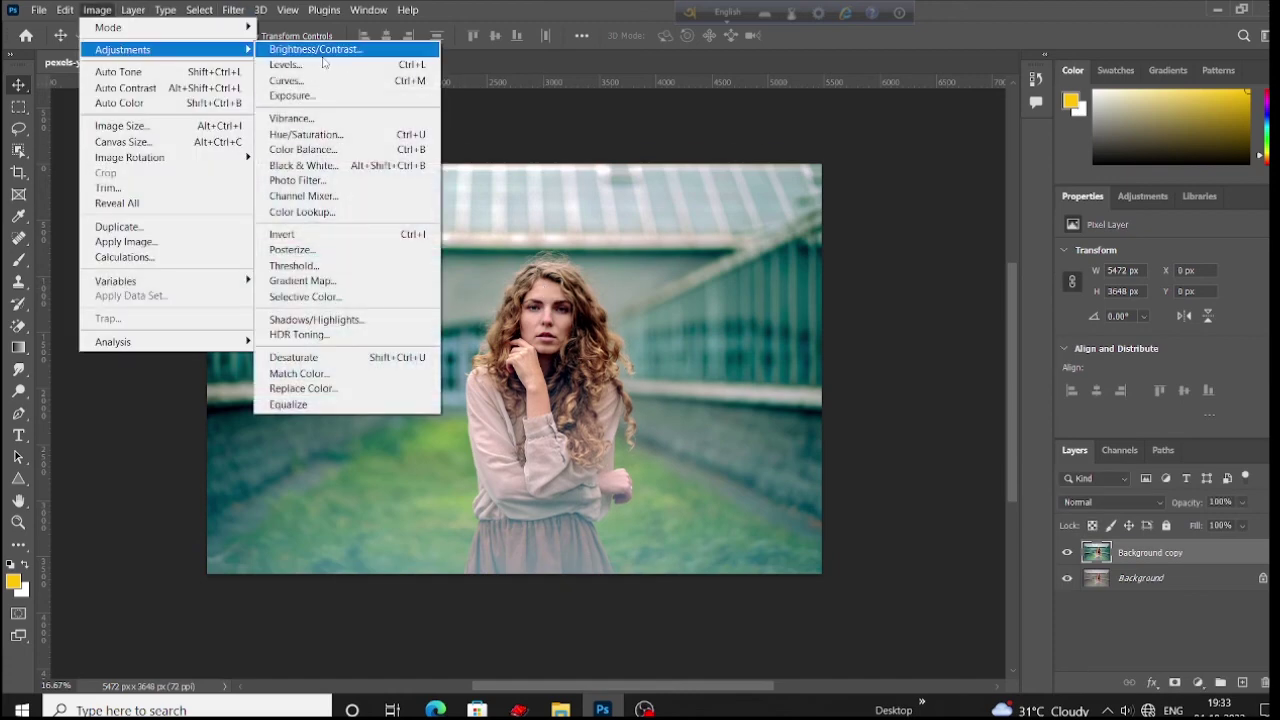
left_click(325, 149)
mouse_move(970, 150)
left_mouse_down()
mouse_move(777, 154)
mouse_move(829, 152)
left_mouse_up()
key("ctrl+plus")
key("ctrl+plus")
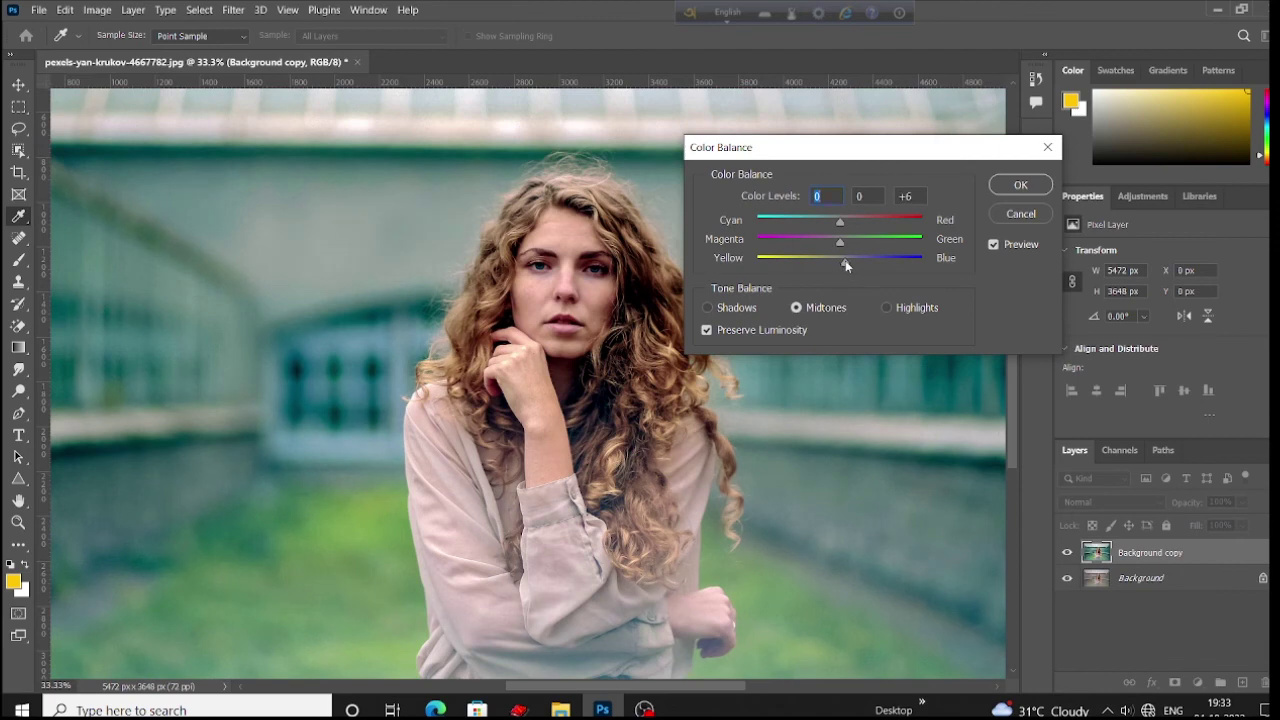
mouse_move(845, 262)
left_mouse_down()
mouse_move(859, 265)
mouse_move(836, 254)
left_mouse_up()
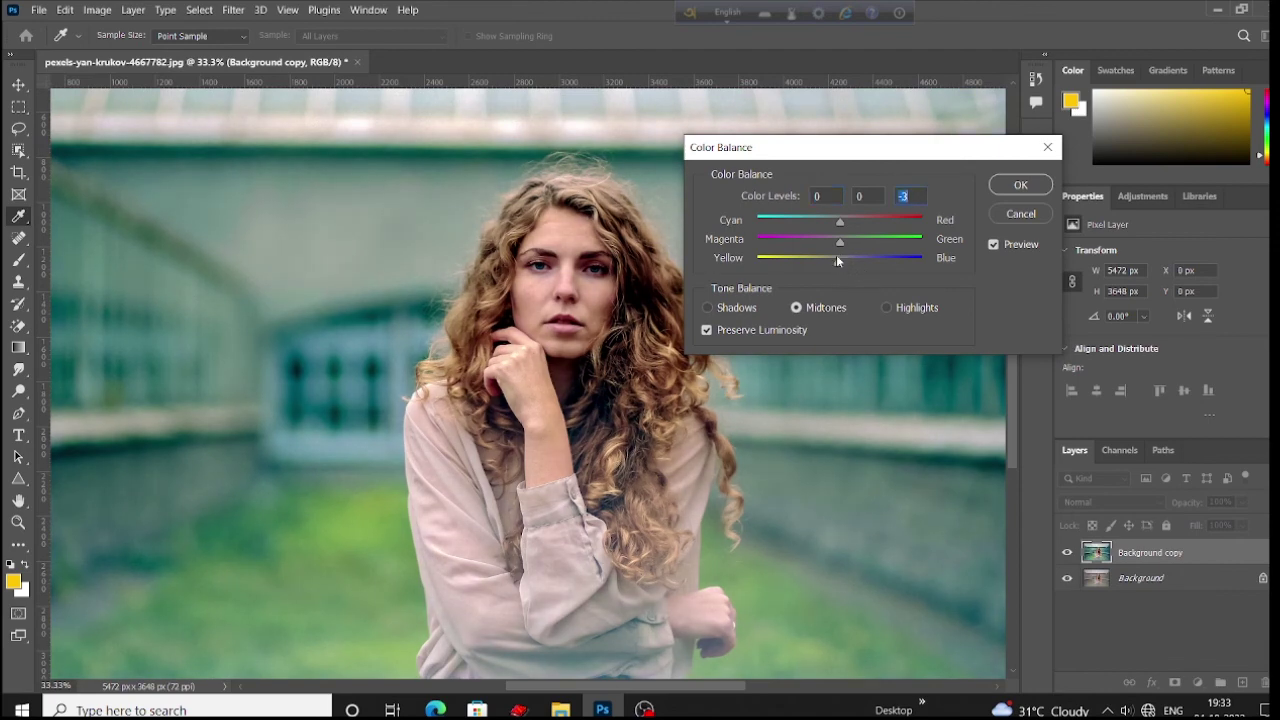
left_click(539, 282)
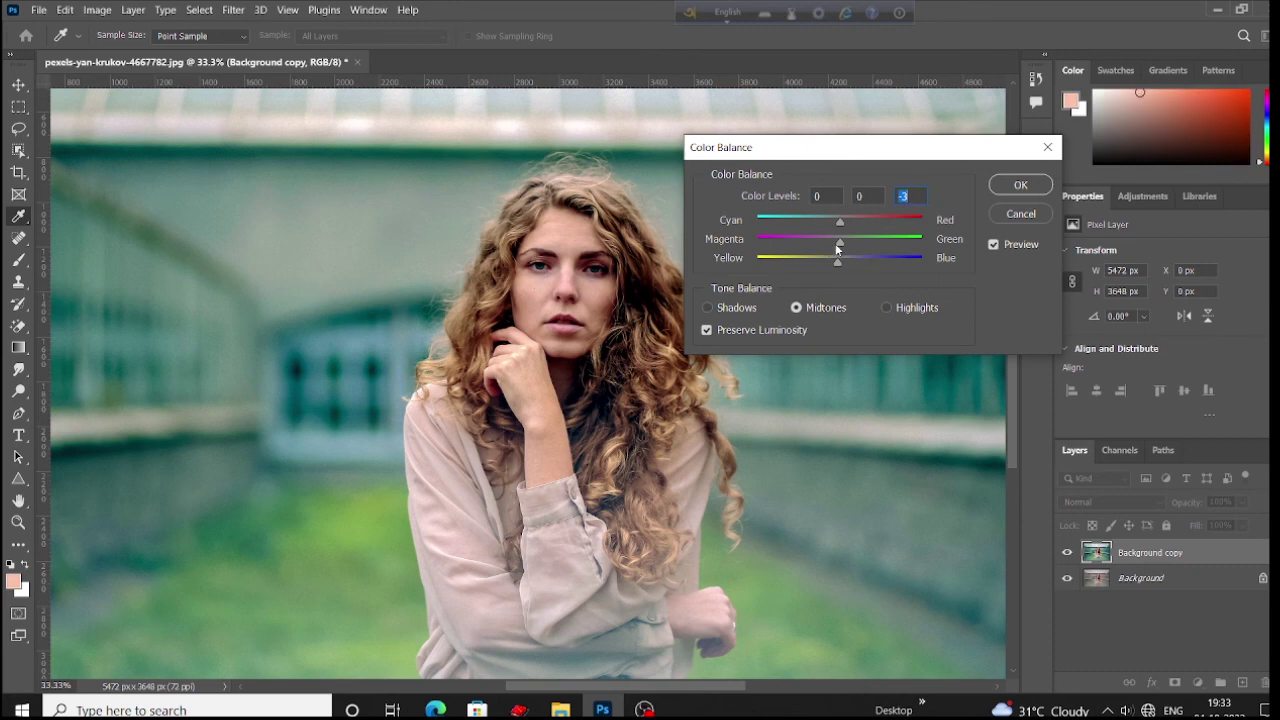
- Set the midtones' Magenta–Green level to -3 and Cyan–Red level to -10, and apply the Color Balance adjustment
mouse_move(838, 250)
left_mouse_down()
mouse_move(851, 243)
mouse_move(834, 246)
left_mouse_up()
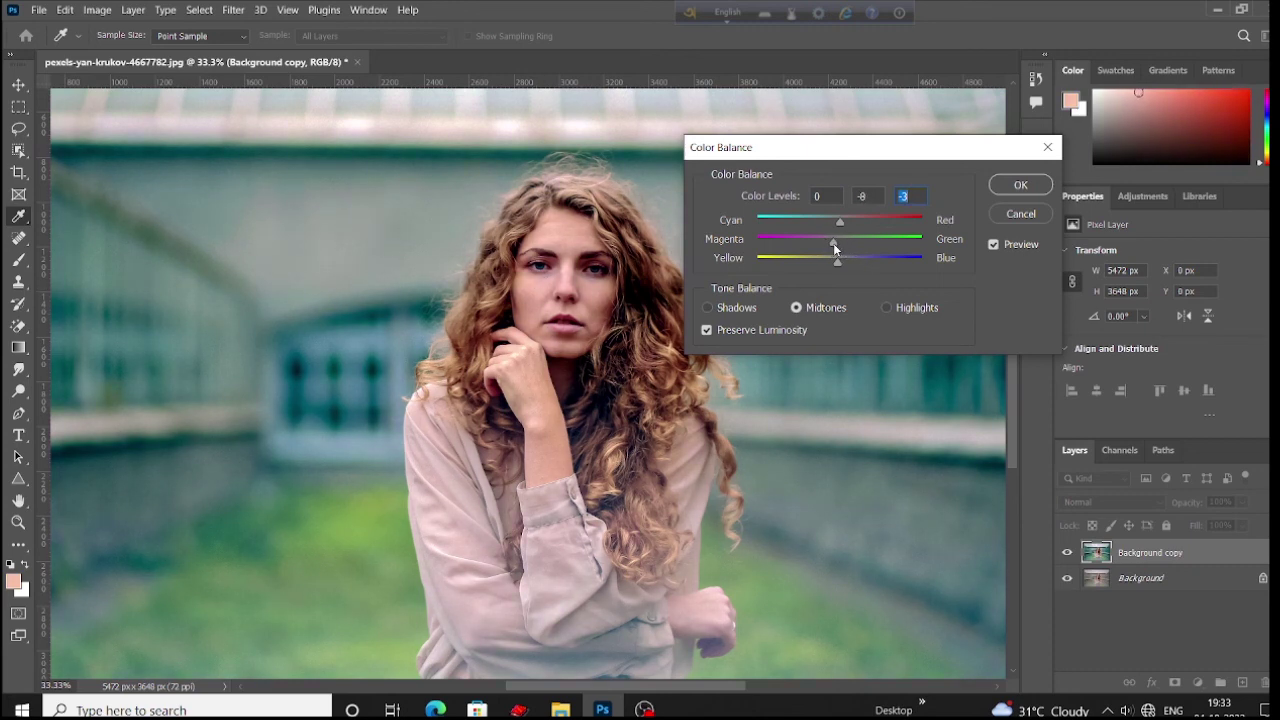
left_click(837, 243)
left_click_drag(839, 221, 833, 224)
key("shift+Tab")
key("ctrl+minus")
key("ctrl+minus")
key("ctrl+minus")
key("ctrl+minus")
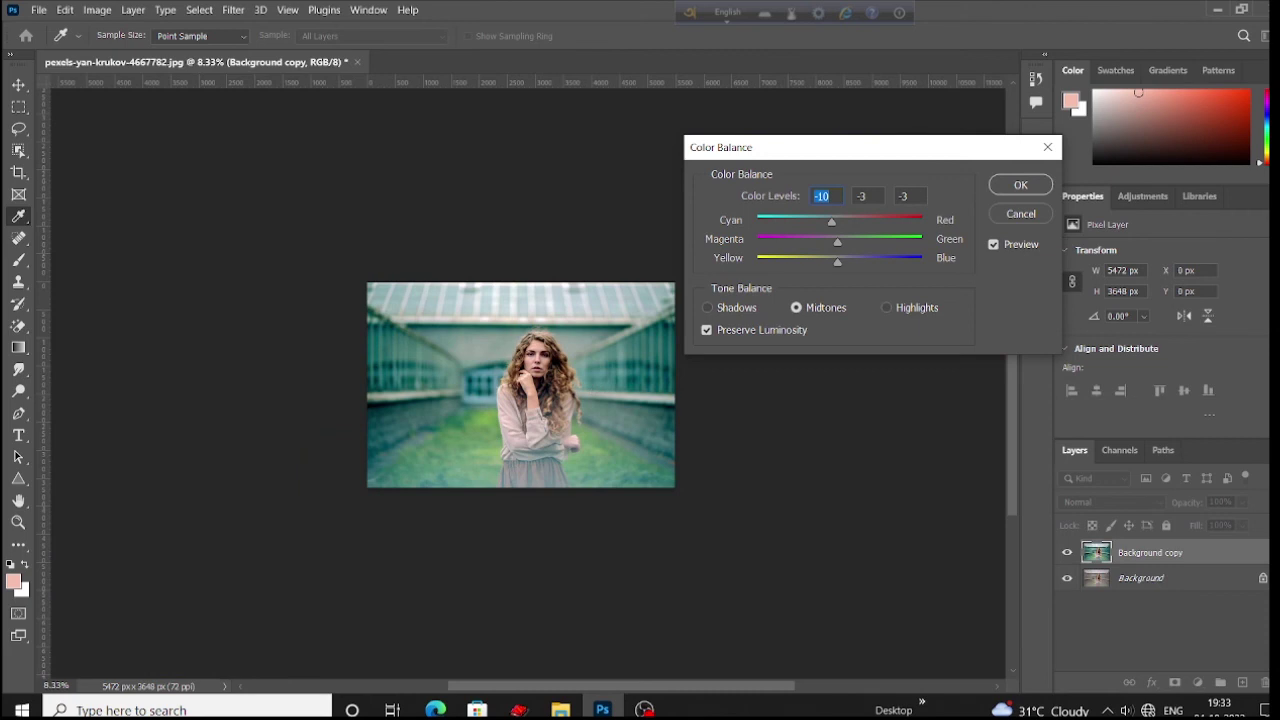
left_click(1043, 192)
key("v")
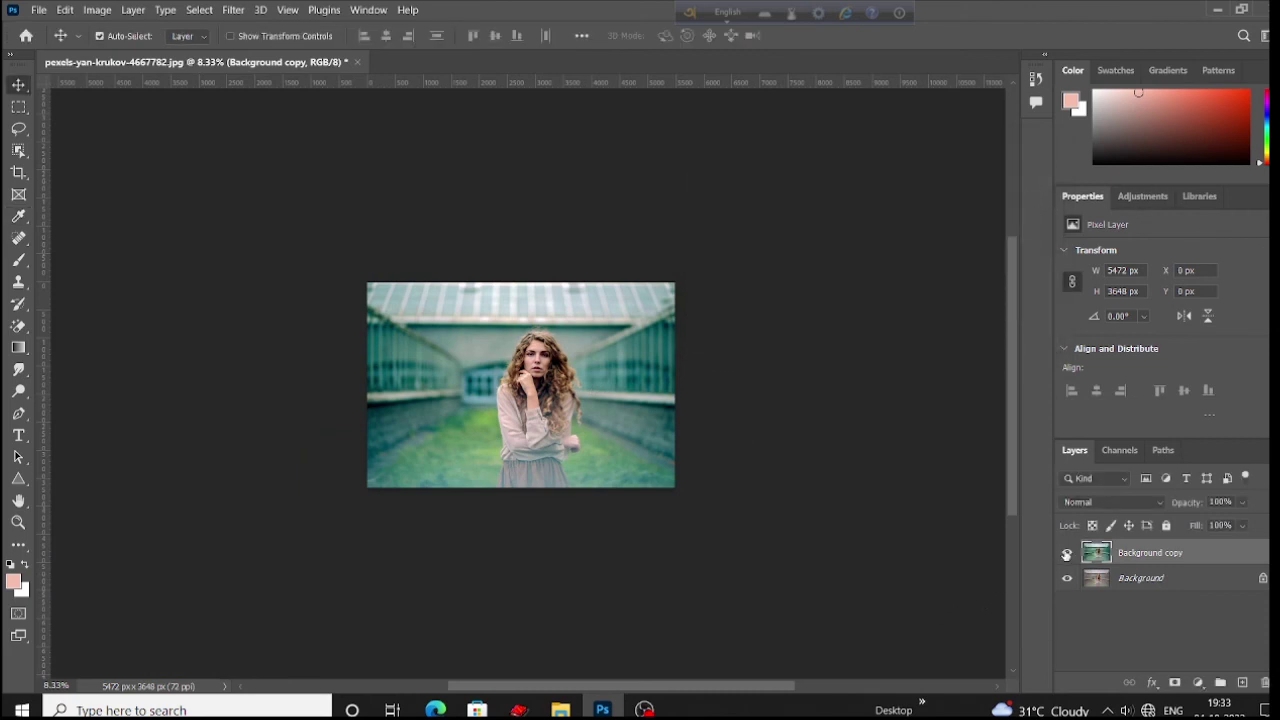
- Compare the colour-balanced portrait with the original by toggling the Background copy layer's visibility
left_click(1067, 553)
key("ctrl+plus")
key("ctrl+plus")
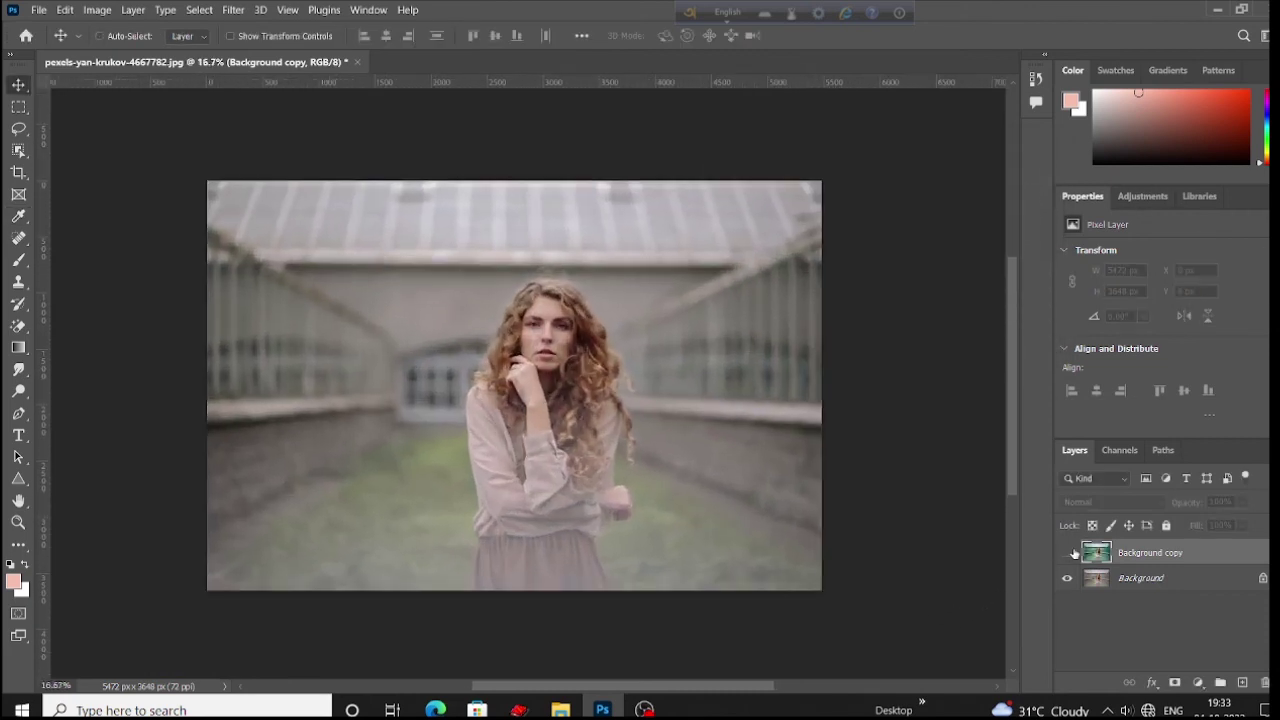
key("ctrl+plus")
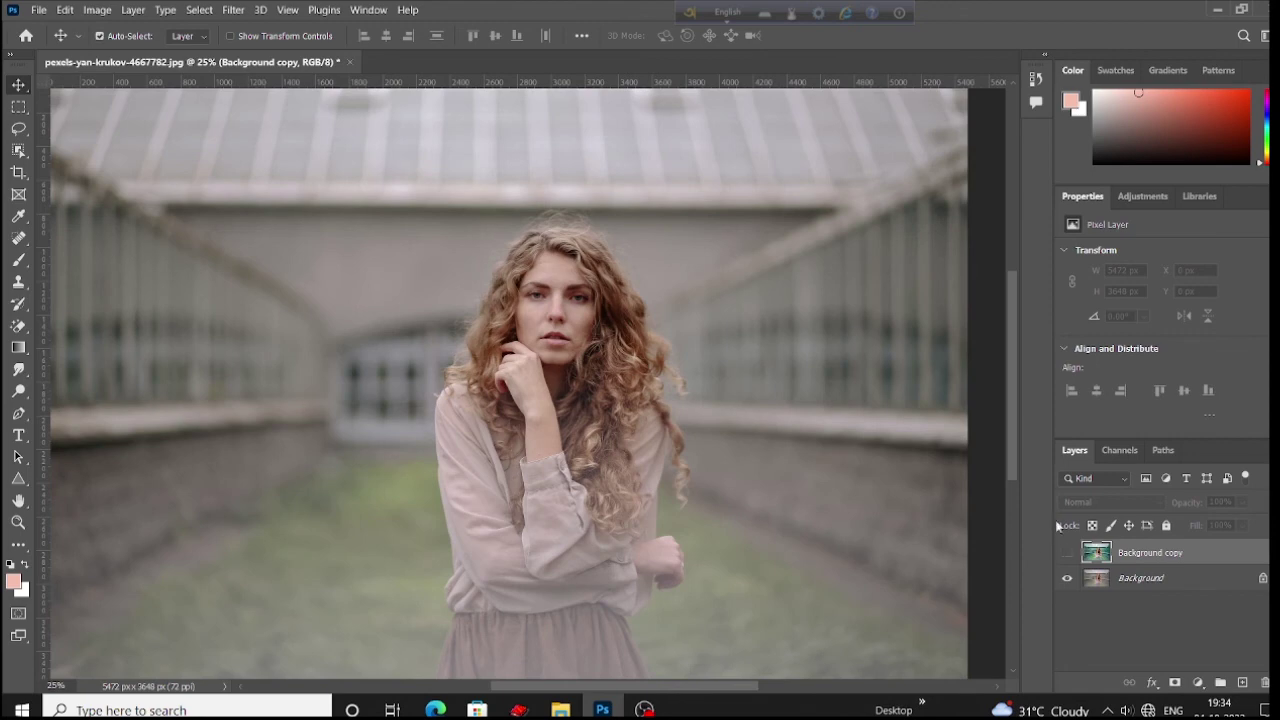
left_click(1066, 554)
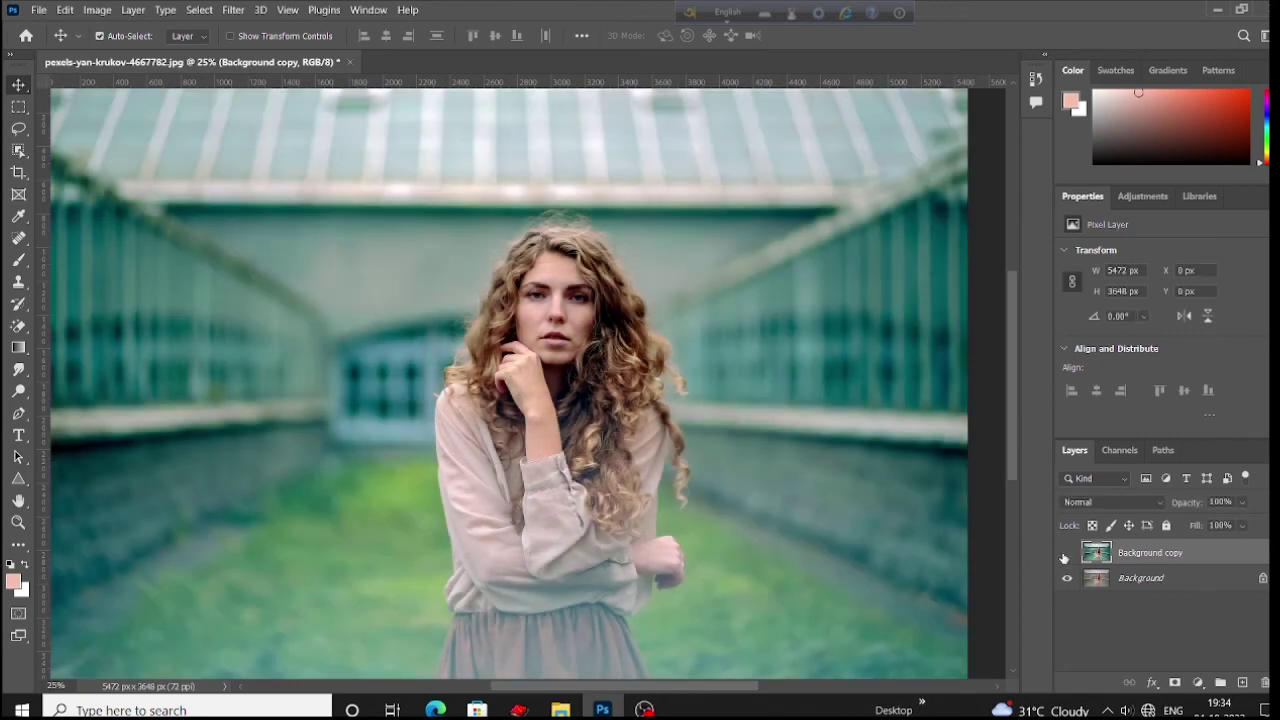
left_click(1066, 554)
left_click(1066, 554)
left_click(1065, 554)
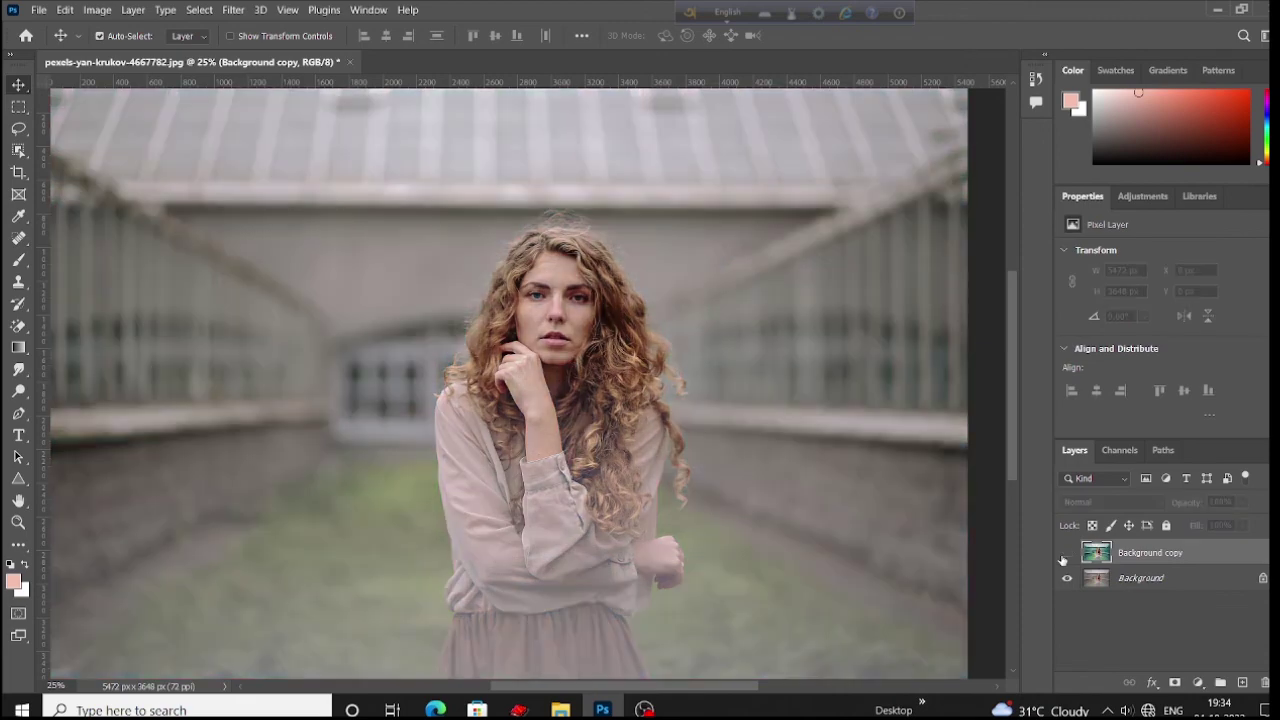